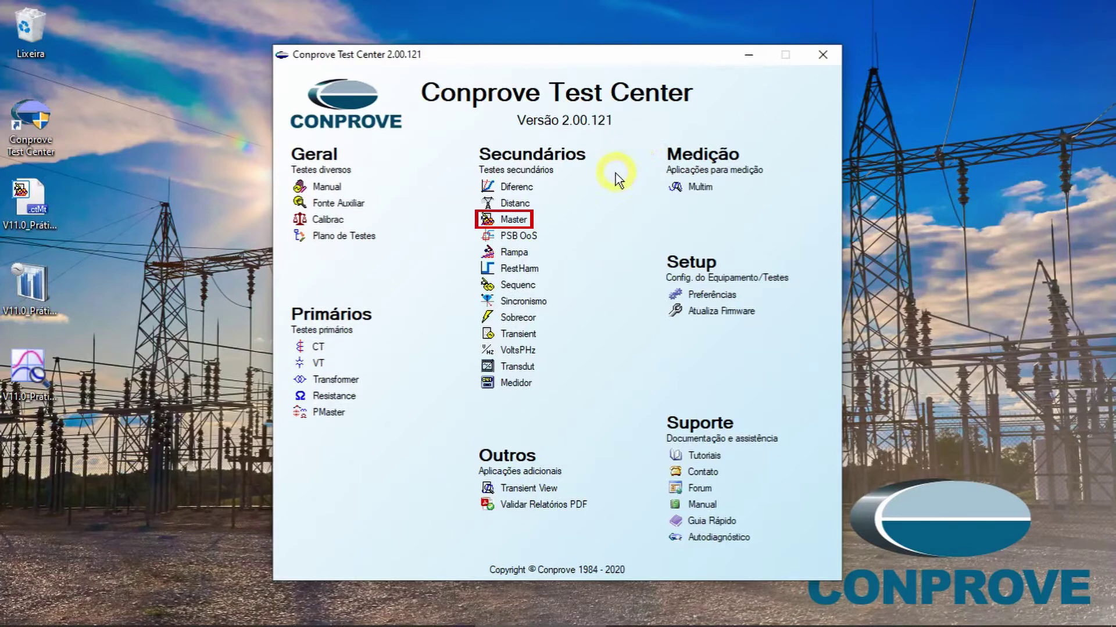
- Start the Master secondary test application and expand the NO01 channel definitions in sequence Seq001
{"action": "left_click", "coordinate": [534, 219]}
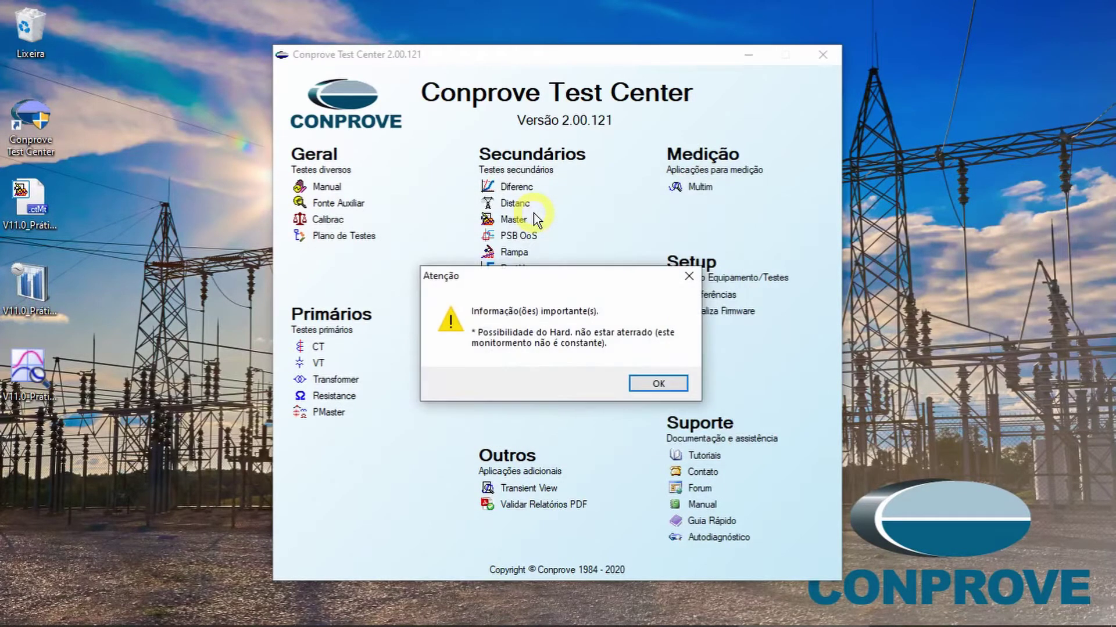
{"action": "key", "text": "Return"}
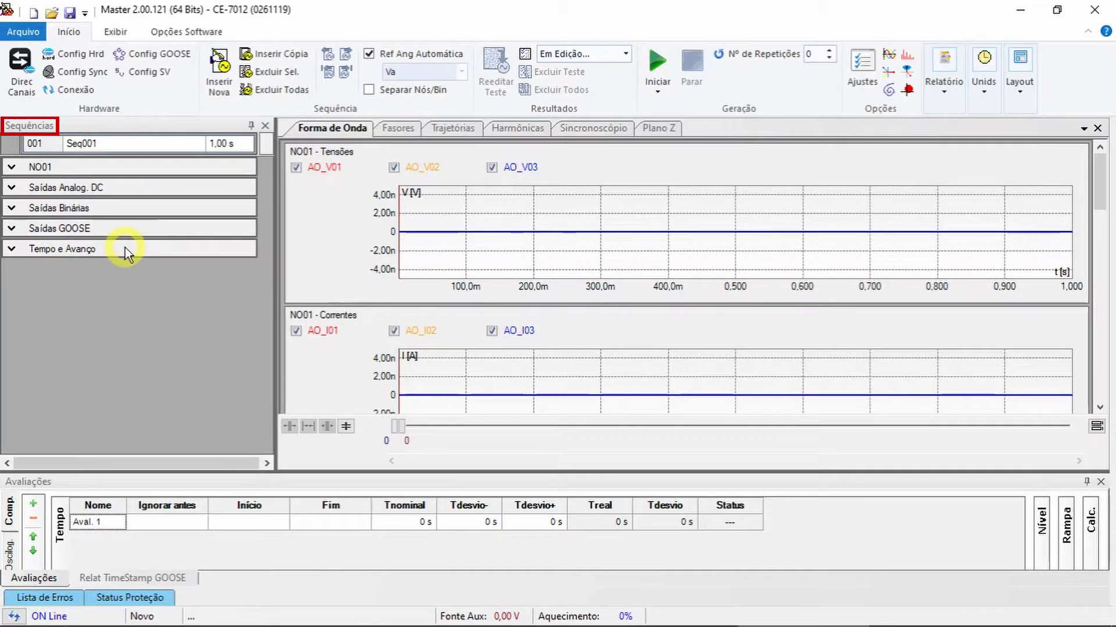
{"action": "left_click", "coordinate": [120, 165]}
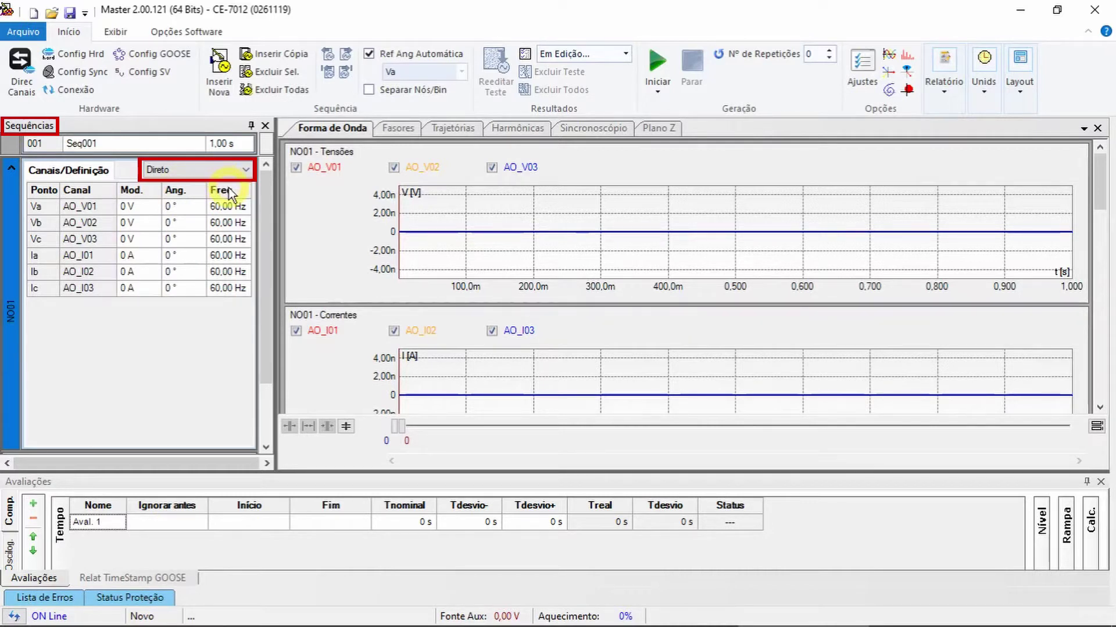
- Switch NO01's definition mode to Harmônicas / DC and review the harmonic magnitude and angle table for channel AO_V01
{"action": "left_click", "coordinate": [187, 171]}
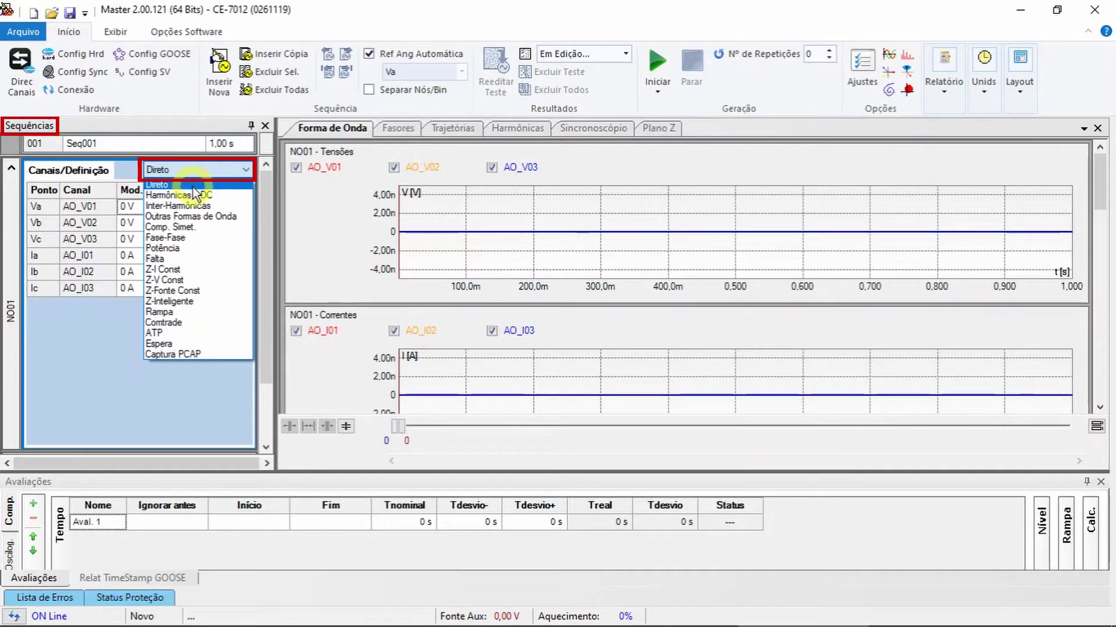
{"action": "left_click", "coordinate": [194, 196]}
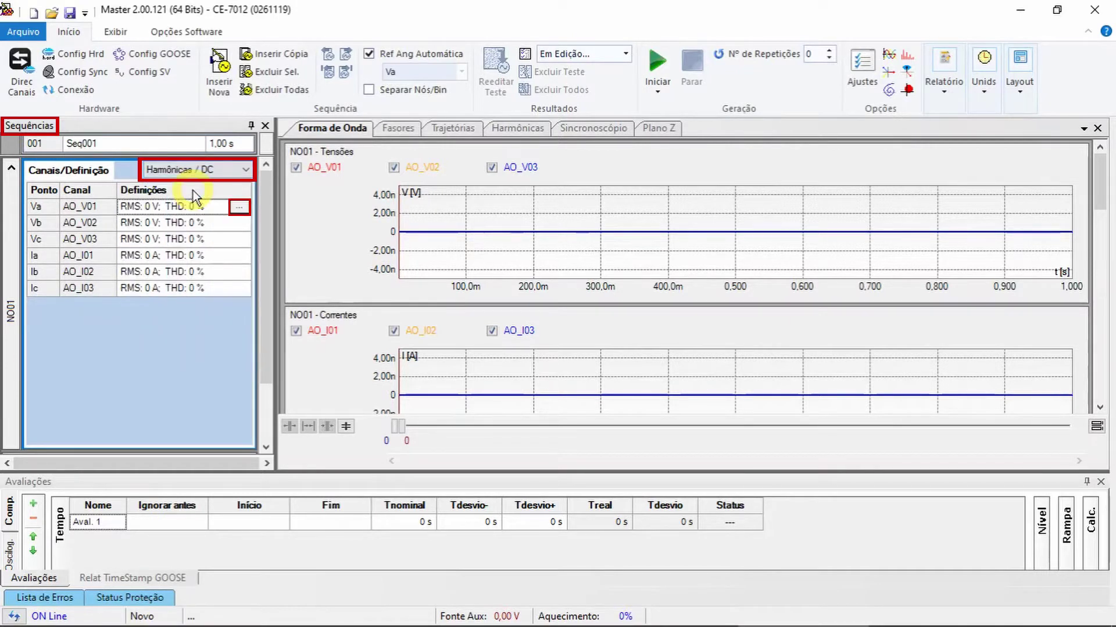
{"action": "left_click", "coordinate": [240, 207]}
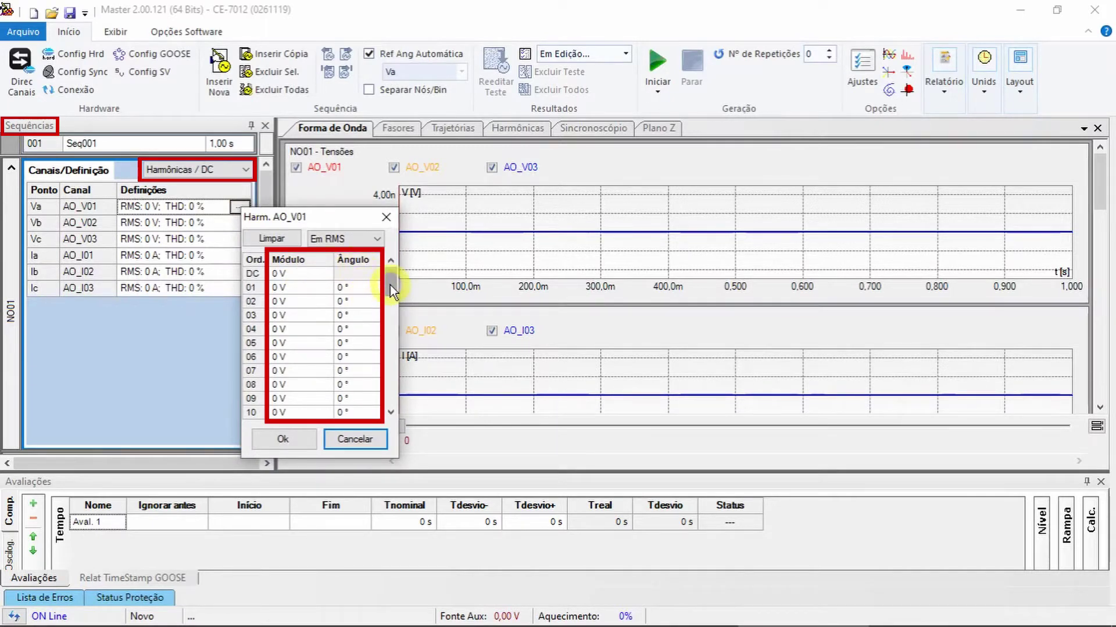
{"action": "mouse_move", "coordinate": [390, 284]}
{"action": "left_mouse_down"}
{"action": "mouse_move", "coordinate": [393, 406]}
{"action": "mouse_move", "coordinate": [392, 267]}
{"action": "left_mouse_up"}
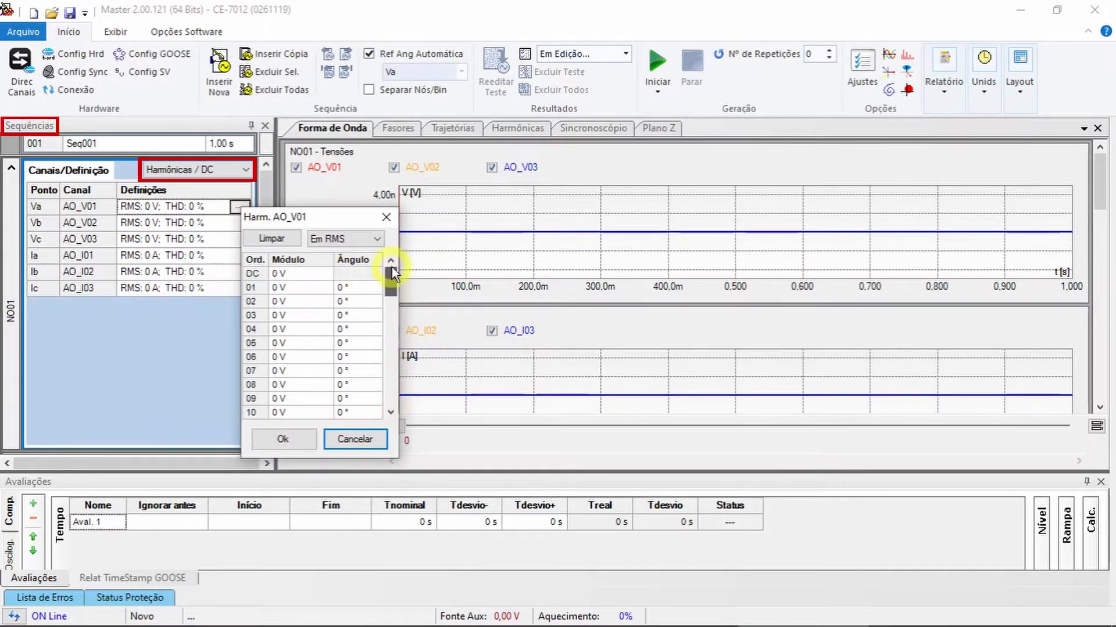
{"action": "left_click", "coordinate": [295, 440]}
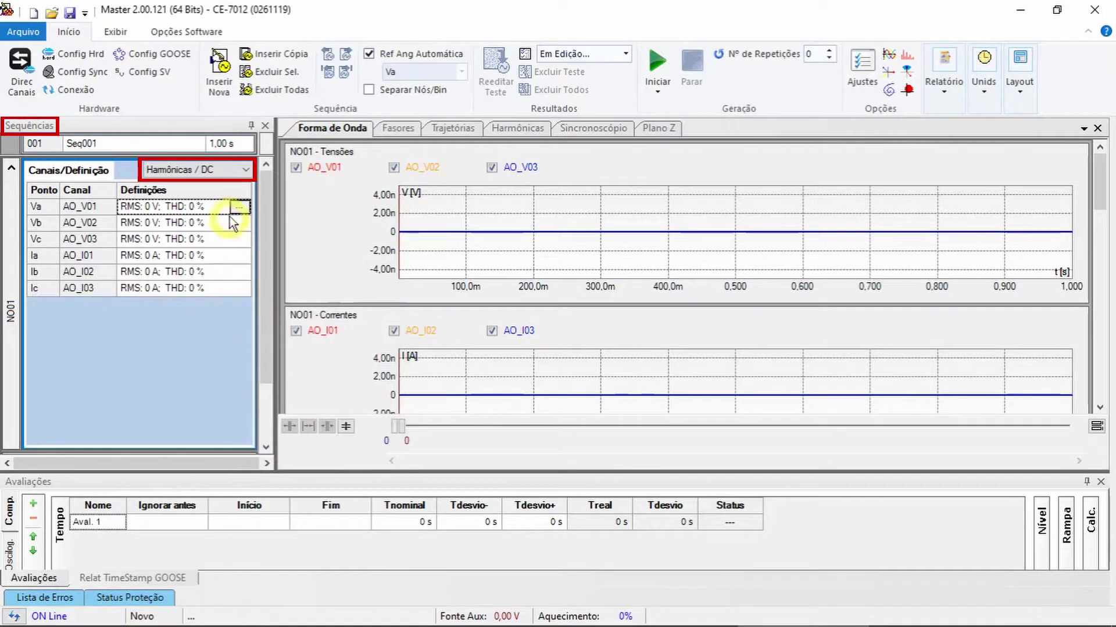
- Switch NO01's definition mode to Inter-Harmônicas and review the frequency, magnitude and angle table for channel AO_V01
{"action": "left_click", "coordinate": [240, 172]}
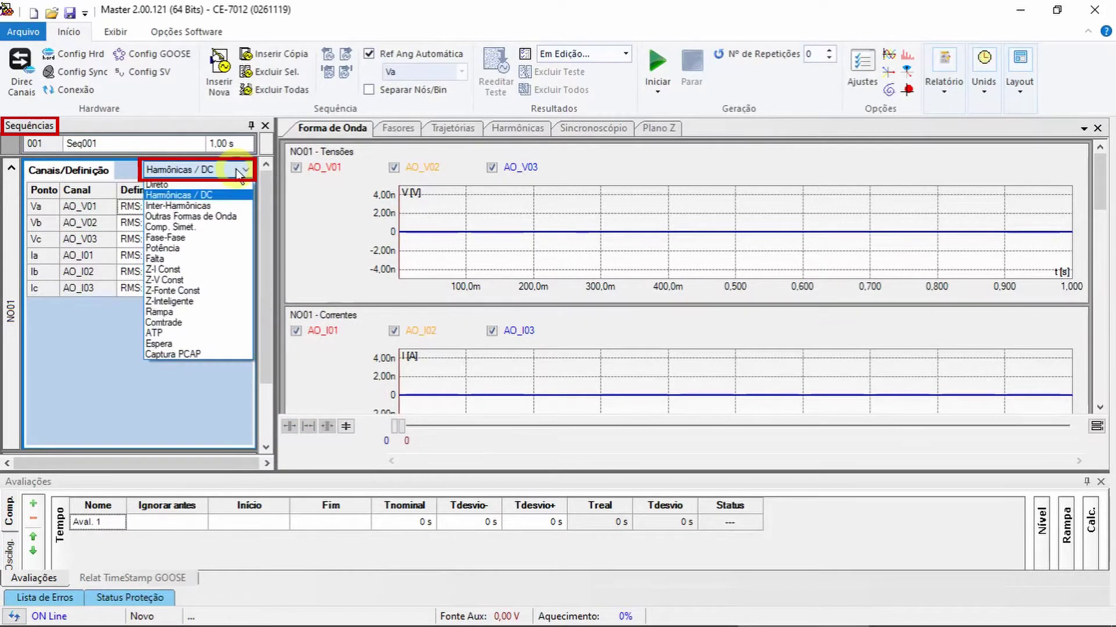
{"action": "left_click", "coordinate": [230, 206]}
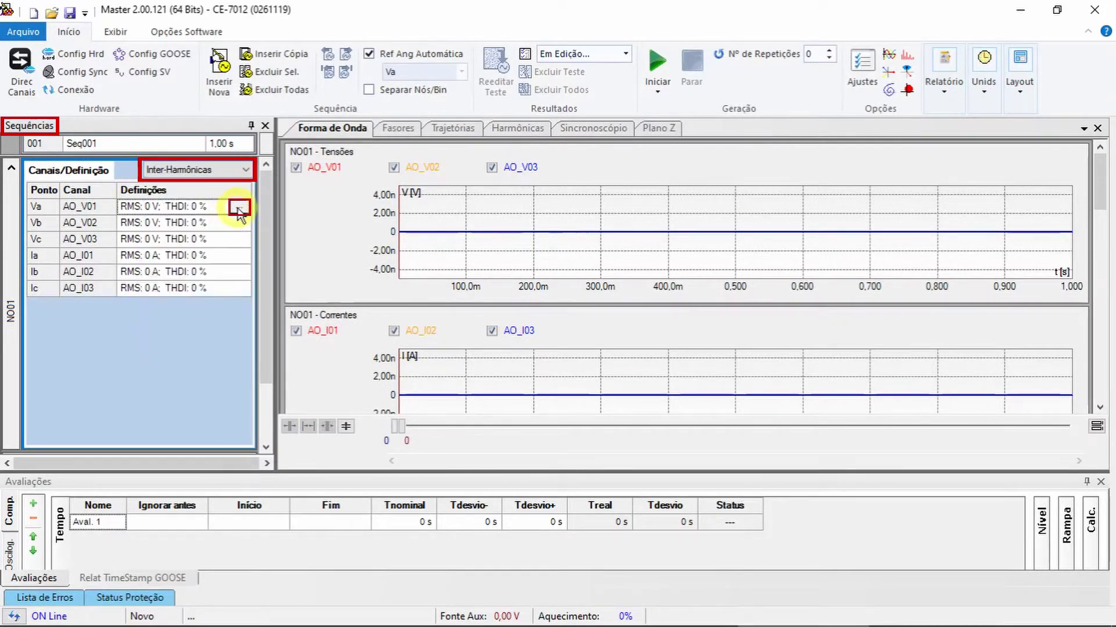
{"action": "left_click", "coordinate": [238, 207]}
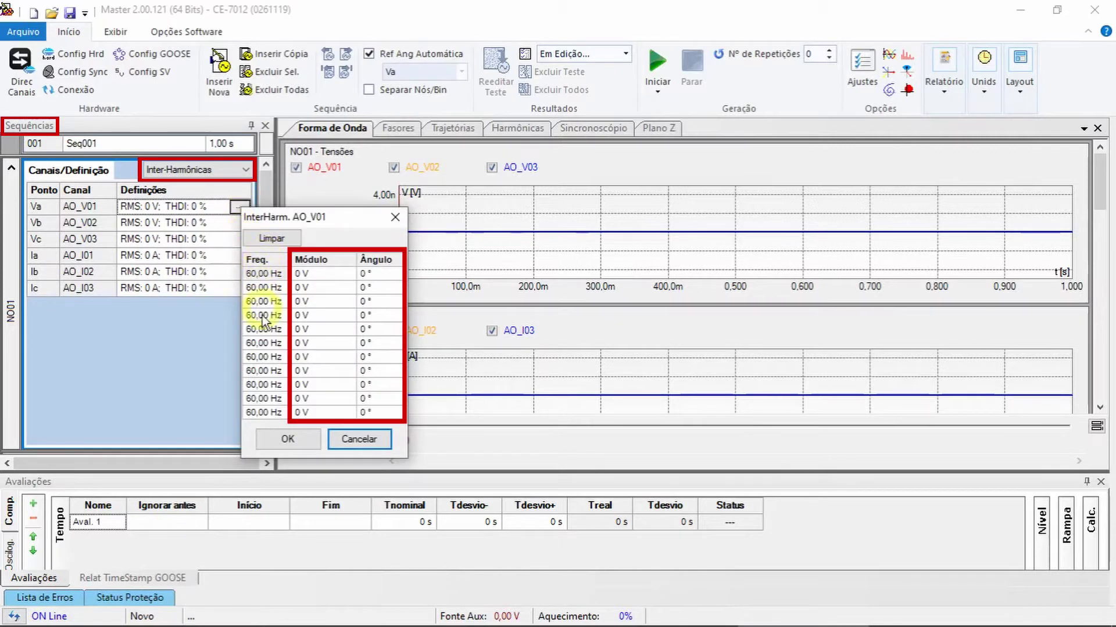
{"action": "left_click", "coordinate": [287, 439]}
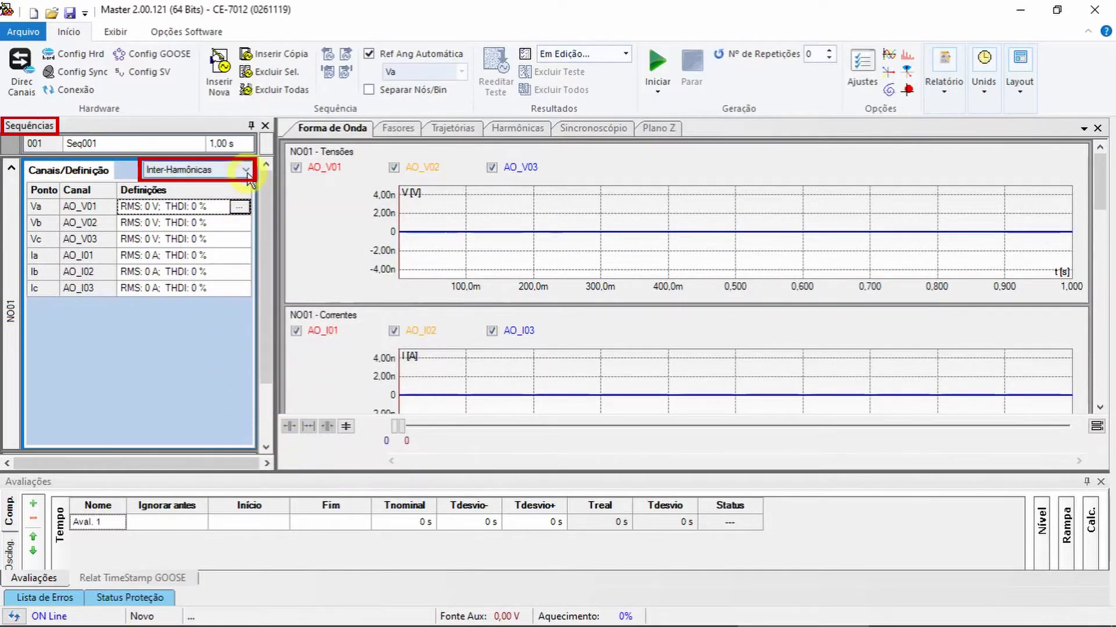
- Set NO01 to Outras Formas de Onda and preview the Quadrada, Triangular, Retif. Onda Completa and Retif. Meia Onda types for AO_V01
{"action": "left_click", "coordinate": [247, 170]}
{"action": "left_click", "coordinate": [239, 216]}
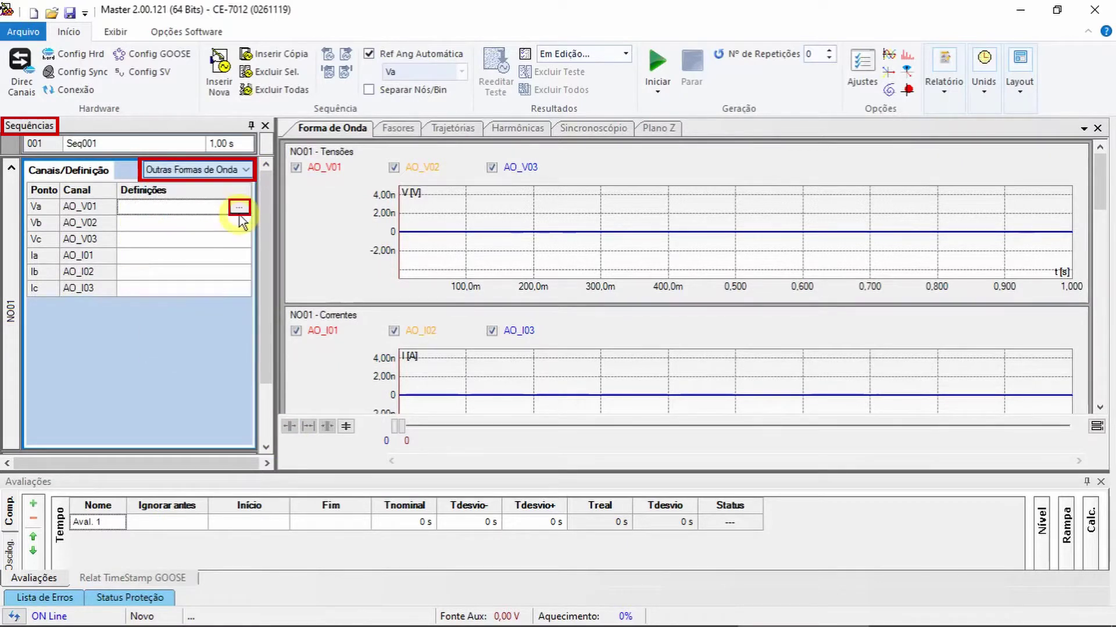
{"action": "left_click", "coordinate": [241, 209]}
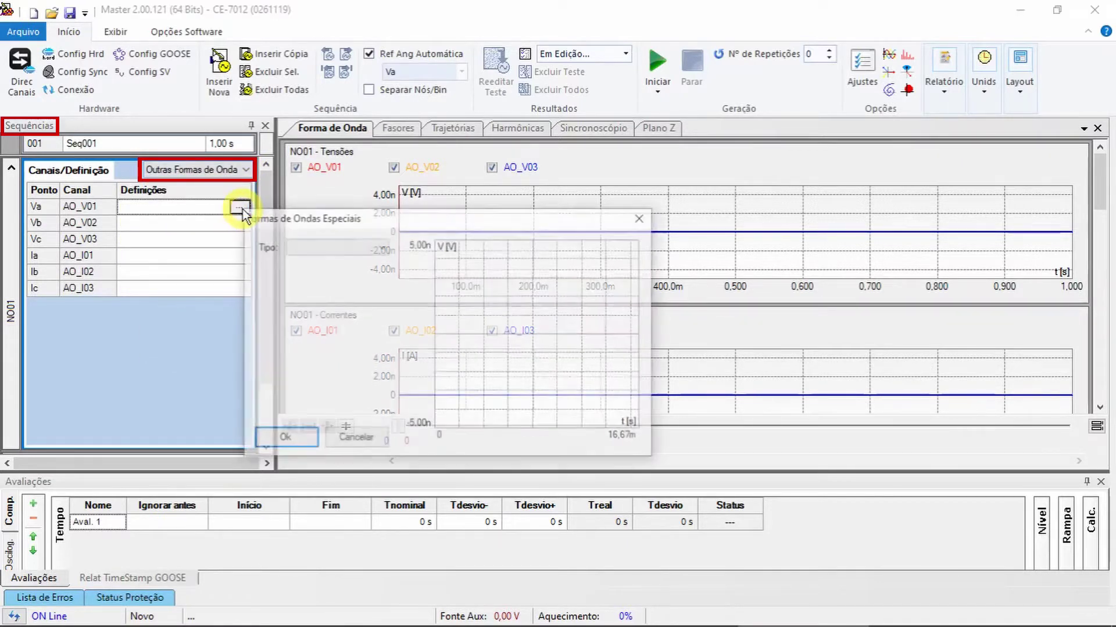
{"action": "left_click", "coordinate": [323, 251]}
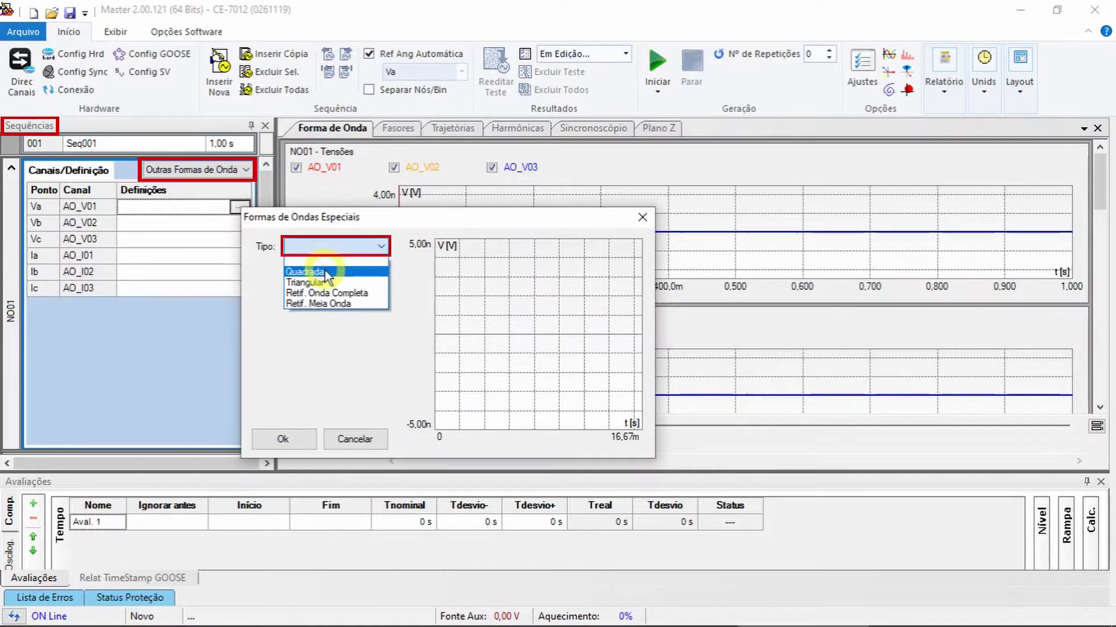
{"action": "left_click", "coordinate": [325, 262]}
{"action": "left_click", "coordinate": [343, 246]}
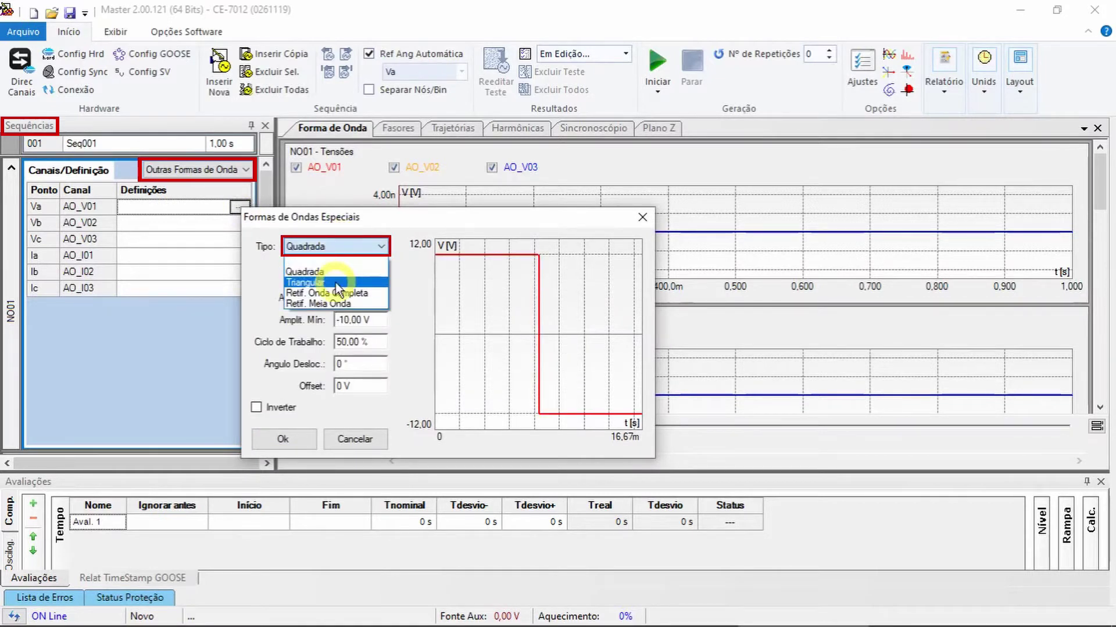
{"action": "left_click", "coordinate": [340, 272]}
{"action": "left_click", "coordinate": [349, 247]}
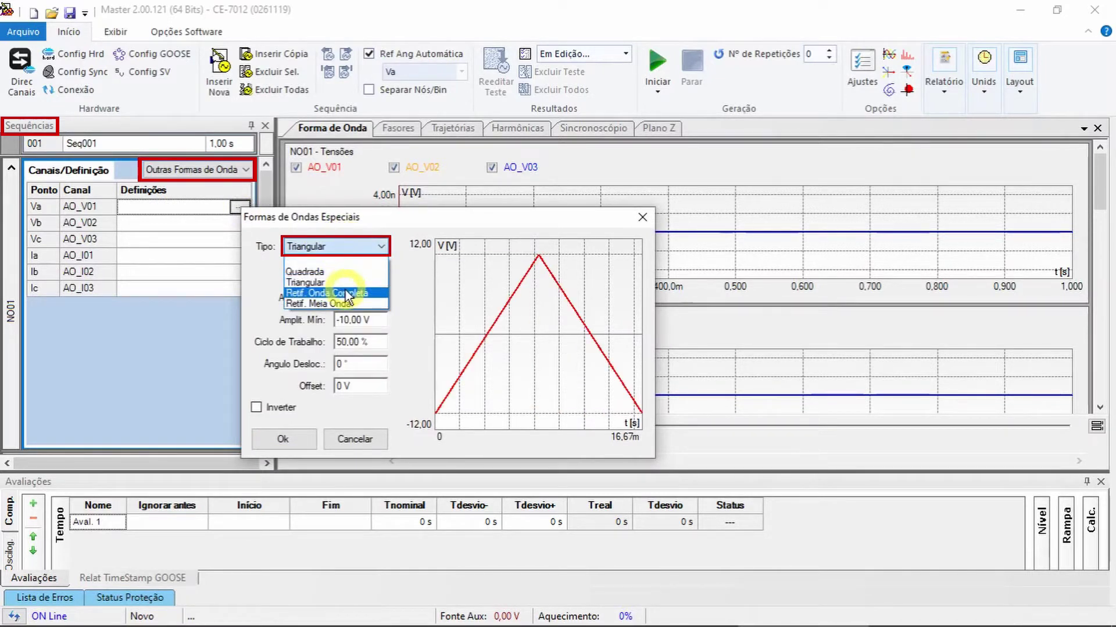
{"action": "left_click", "coordinate": [348, 283]}
{"action": "left_click", "coordinate": [353, 250]}
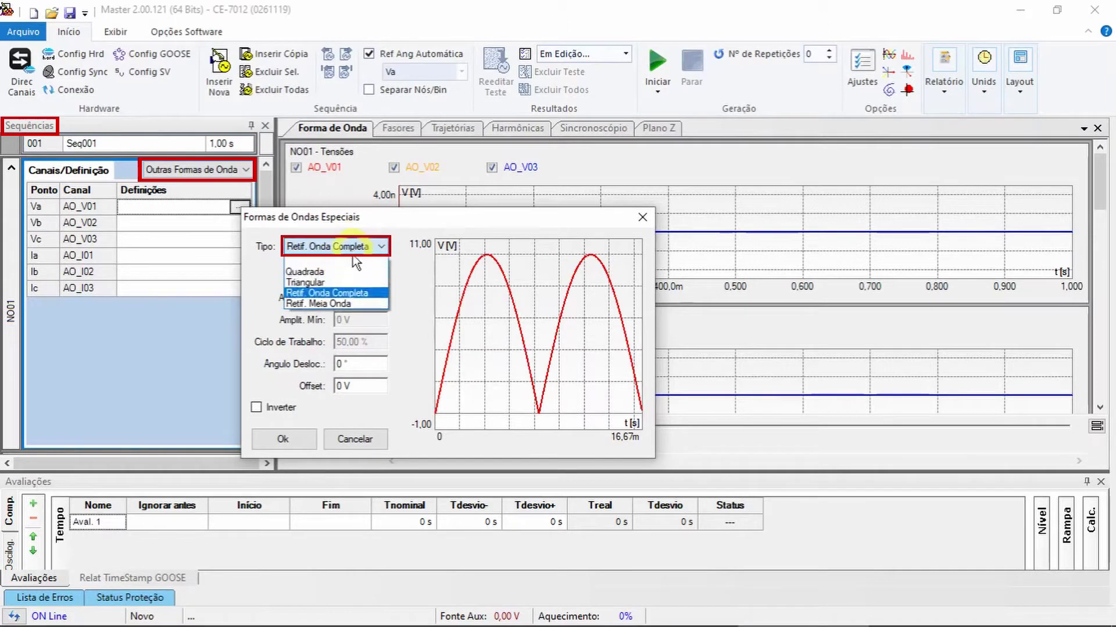
{"action": "left_click", "coordinate": [344, 294]}
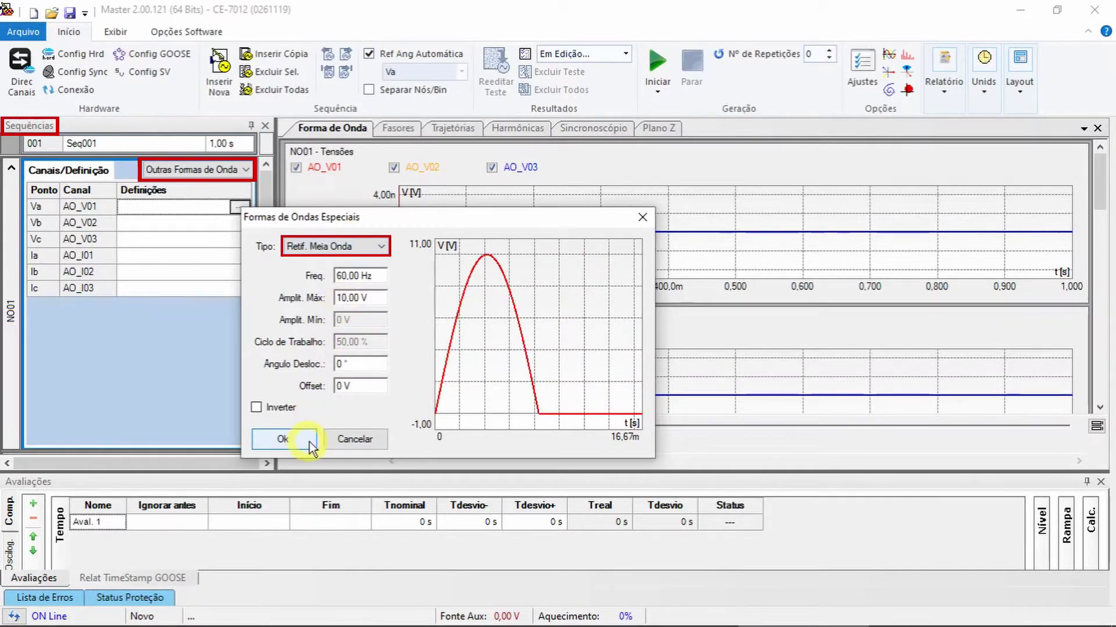
{"action": "left_click", "coordinate": [329, 440]}
- Switch NO01's definition mode to Comp. Simet., followed by Fase-Fase, to review their voltage and current fields
{"action": "left_click", "coordinate": [244, 169]}
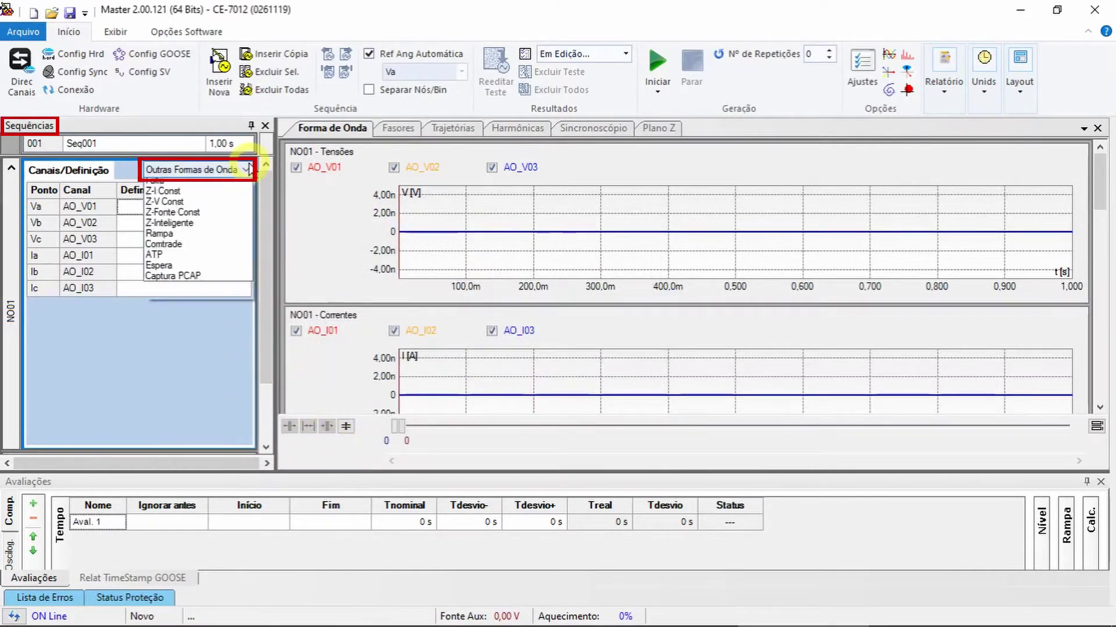
{"action": "left_click", "coordinate": [211, 229]}
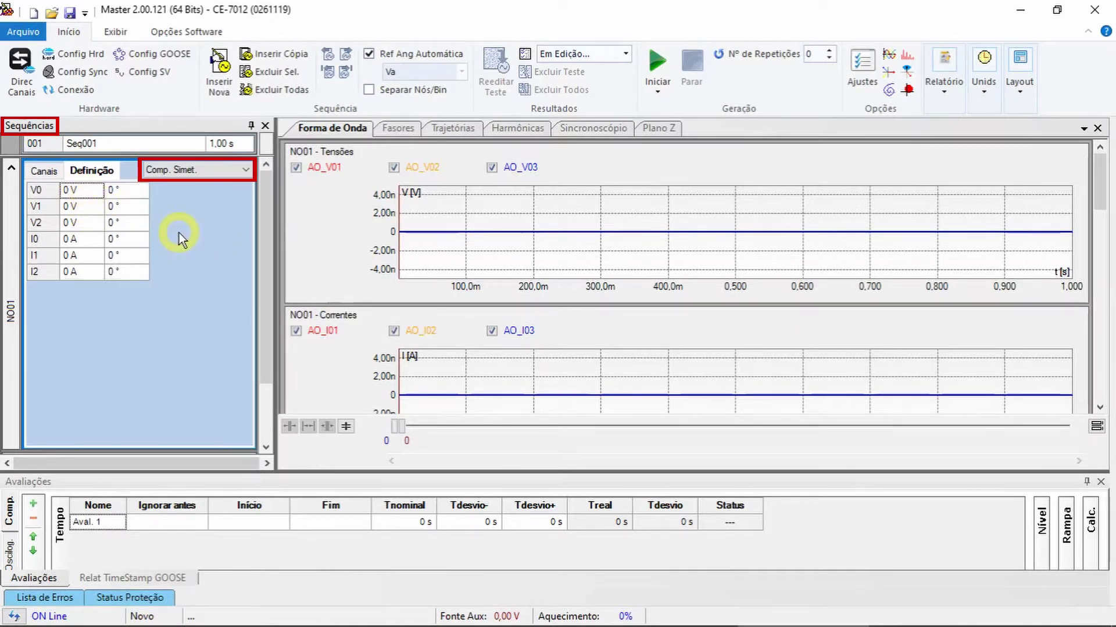
{"action": "left_click", "coordinate": [227, 175]}
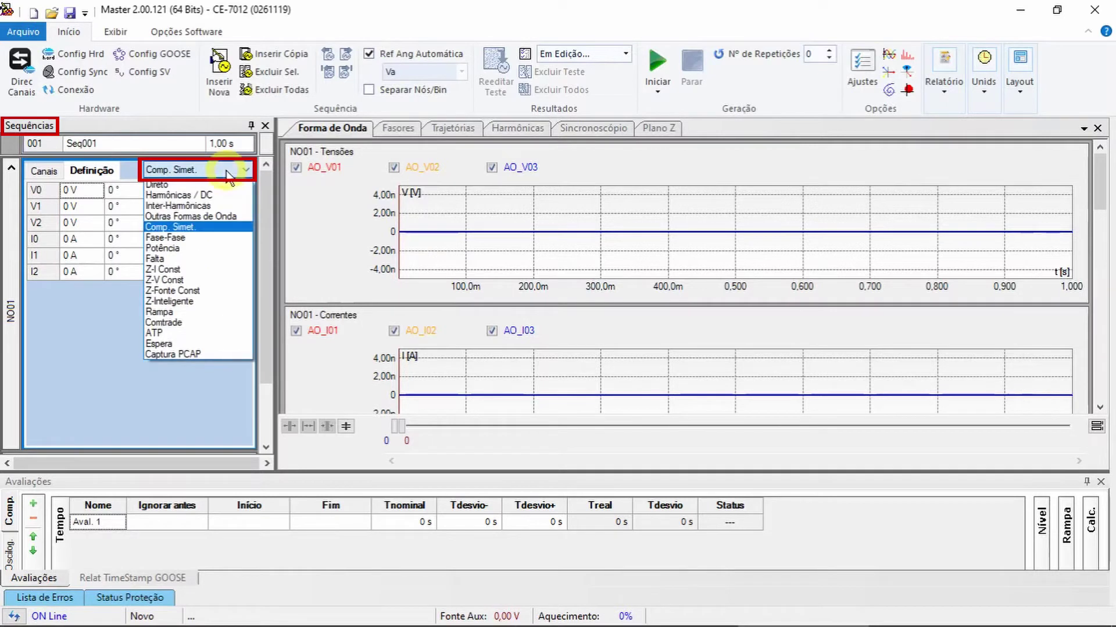
{"action": "left_click", "coordinate": [207, 238]}
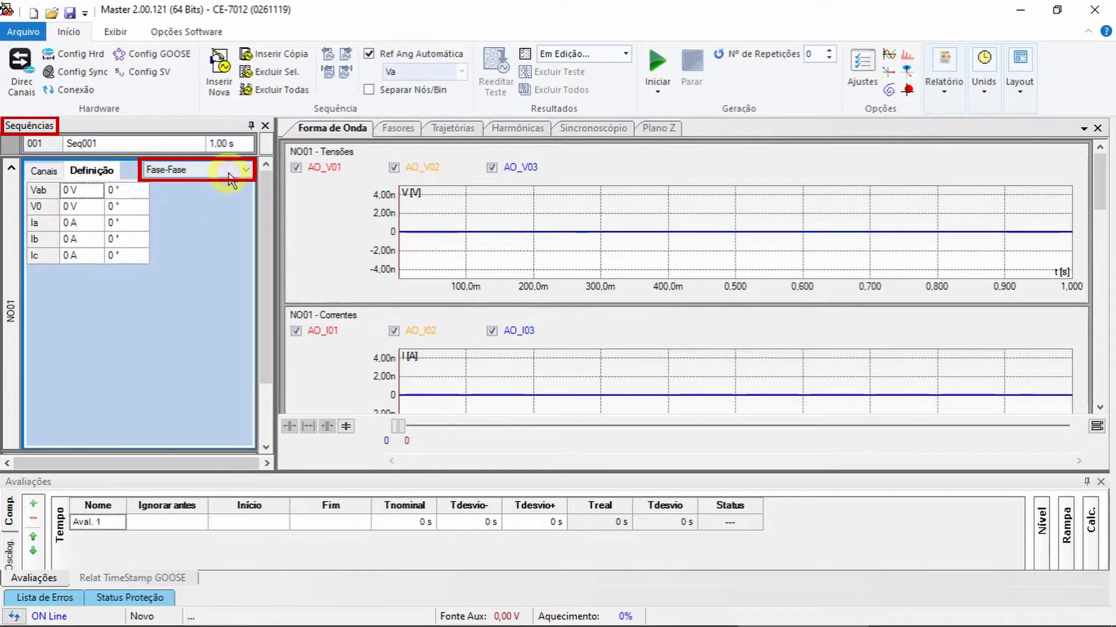
- Switch NO01's definition mode to Potência, followed by Falta, to review the power and fault fields
{"action": "left_click", "coordinate": [229, 173]}
{"action": "left_click", "coordinate": [228, 248]}
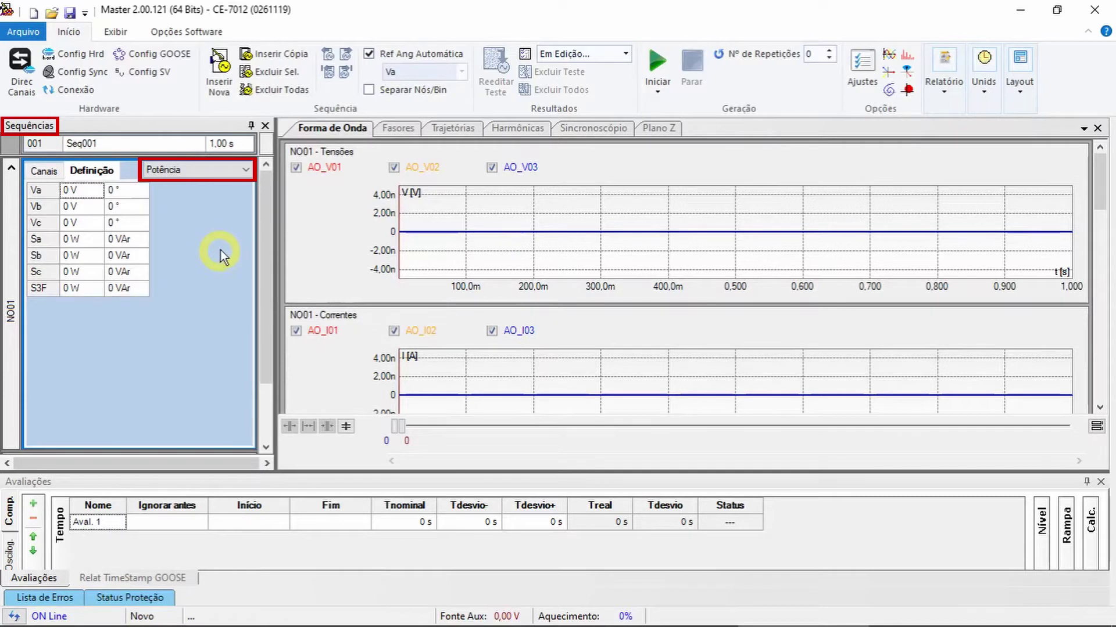
{"action": "left_click", "coordinate": [222, 170]}
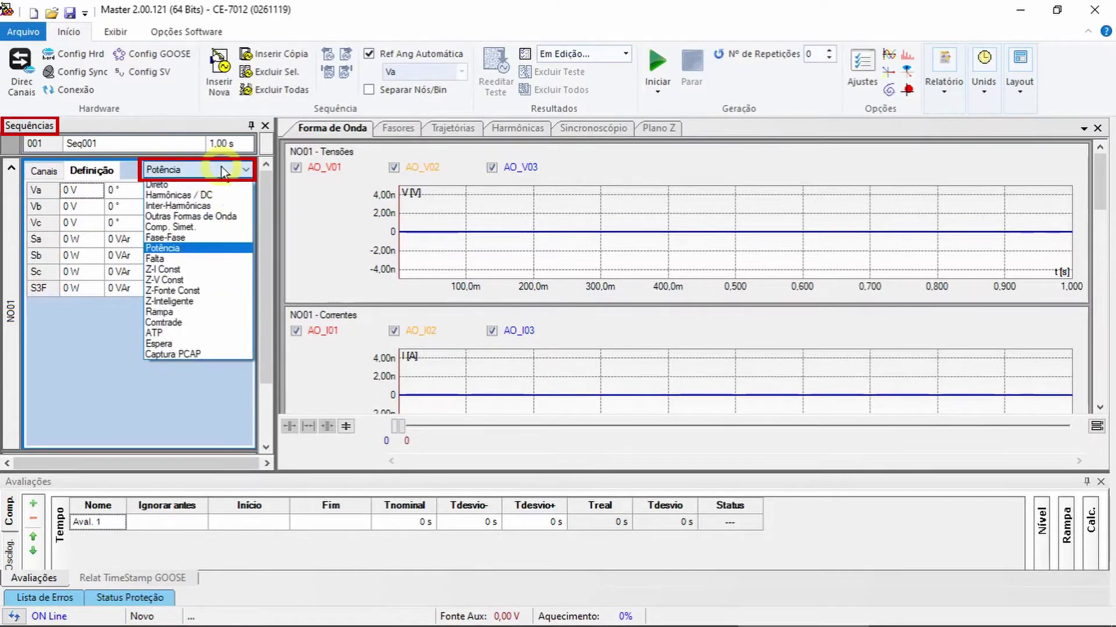
{"action": "left_click", "coordinate": [208, 257]}
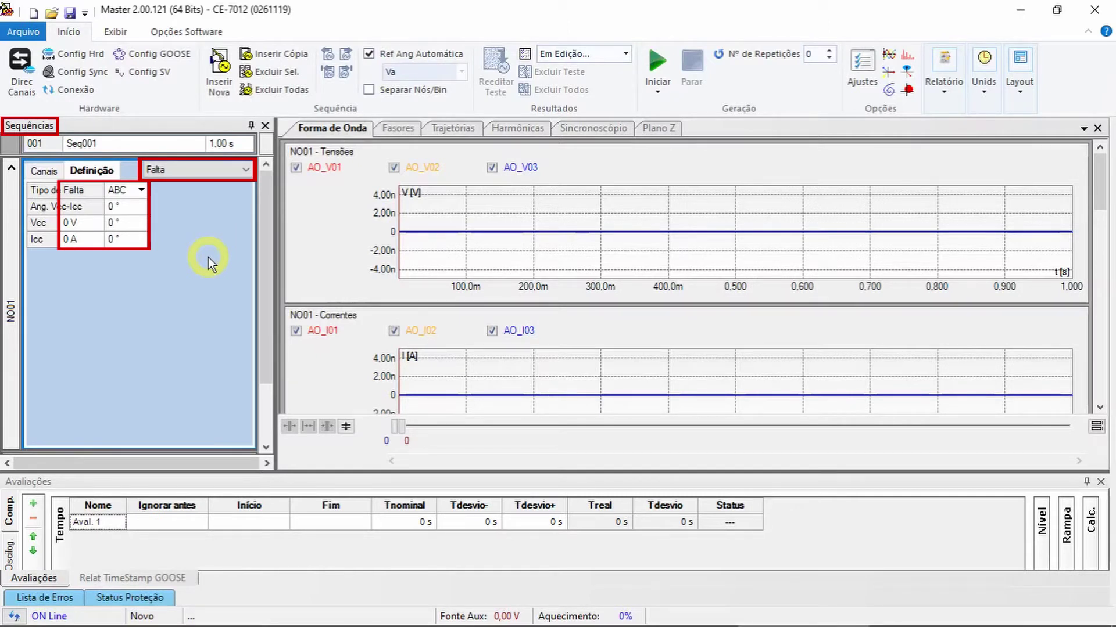
- Switch NO01's definition mode to Z-I Const, followed by Z-V Const, to review their fault impedance parameters
{"action": "left_click", "coordinate": [220, 169]}
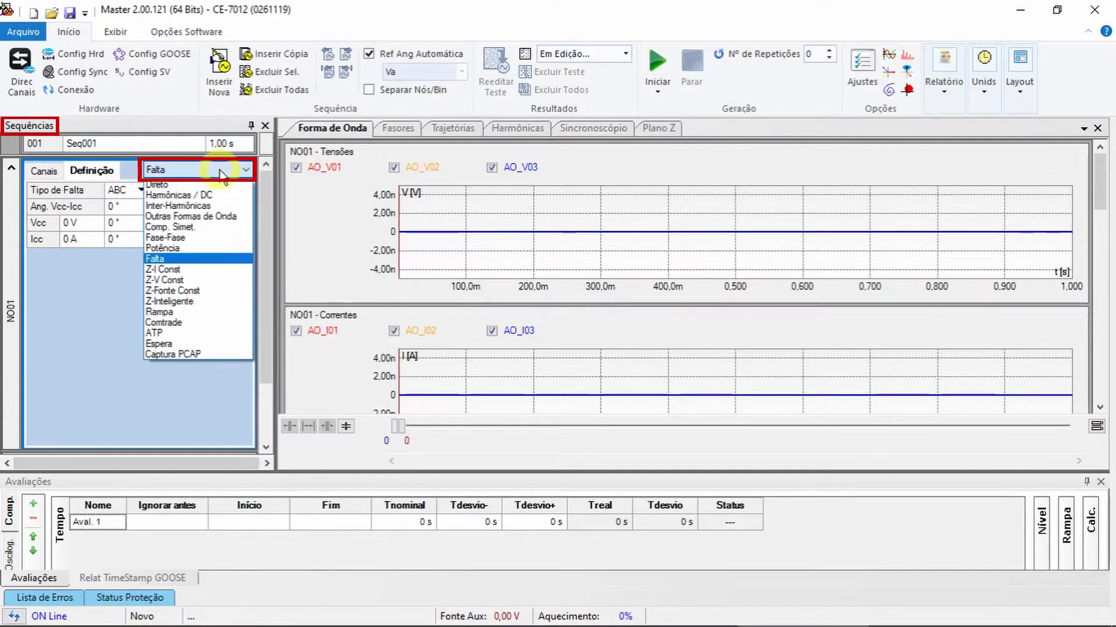
{"action": "left_click", "coordinate": [210, 270]}
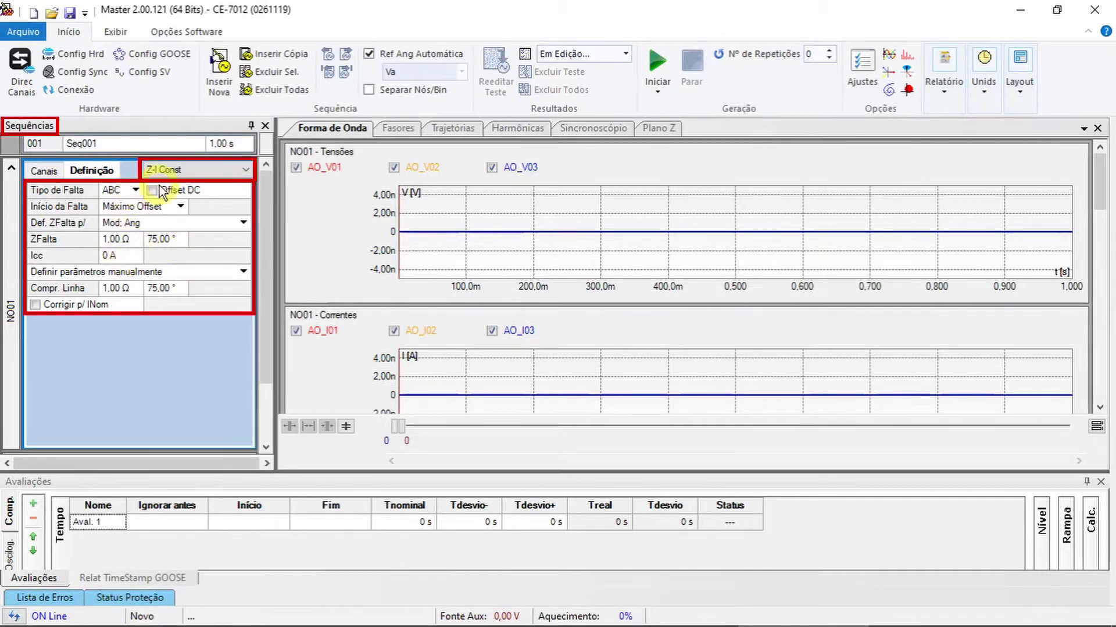
{"action": "left_click", "coordinate": [216, 170]}
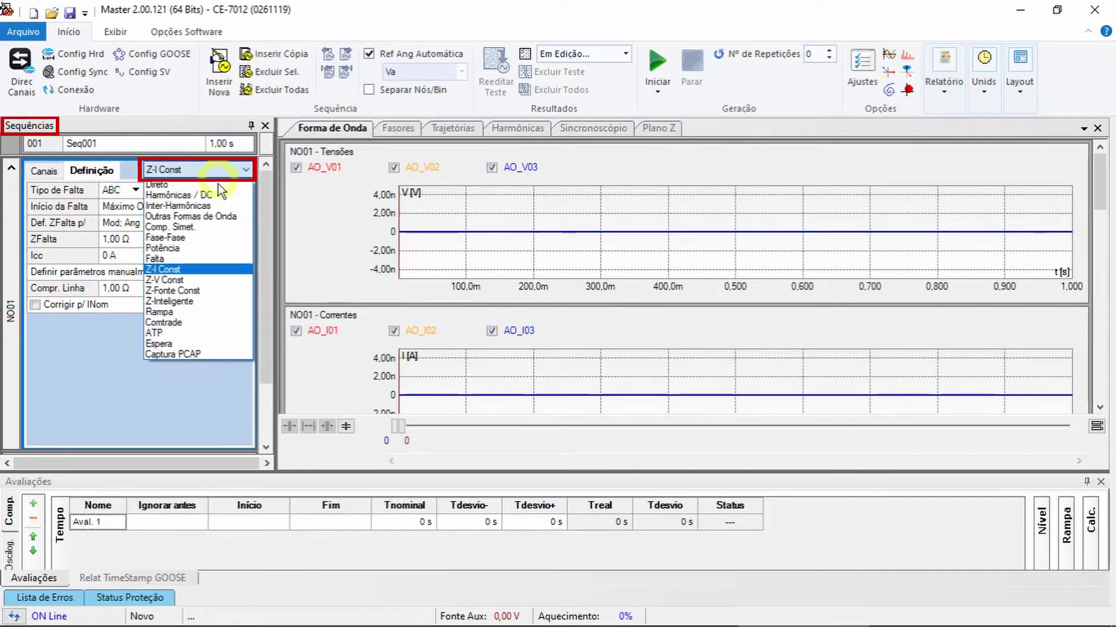
{"action": "left_click", "coordinate": [209, 281]}
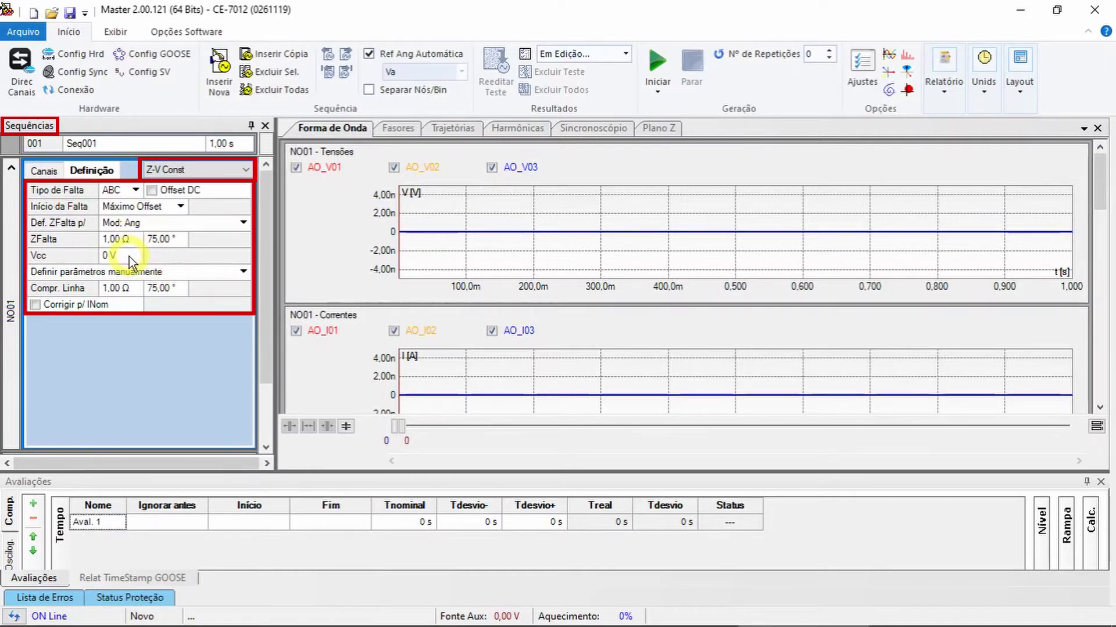
- Switch NO01's definition mode to Z-Fonte Const, followed by Z-Inteligente, to review their fault parameters
{"action": "left_click", "coordinate": [166, 169]}
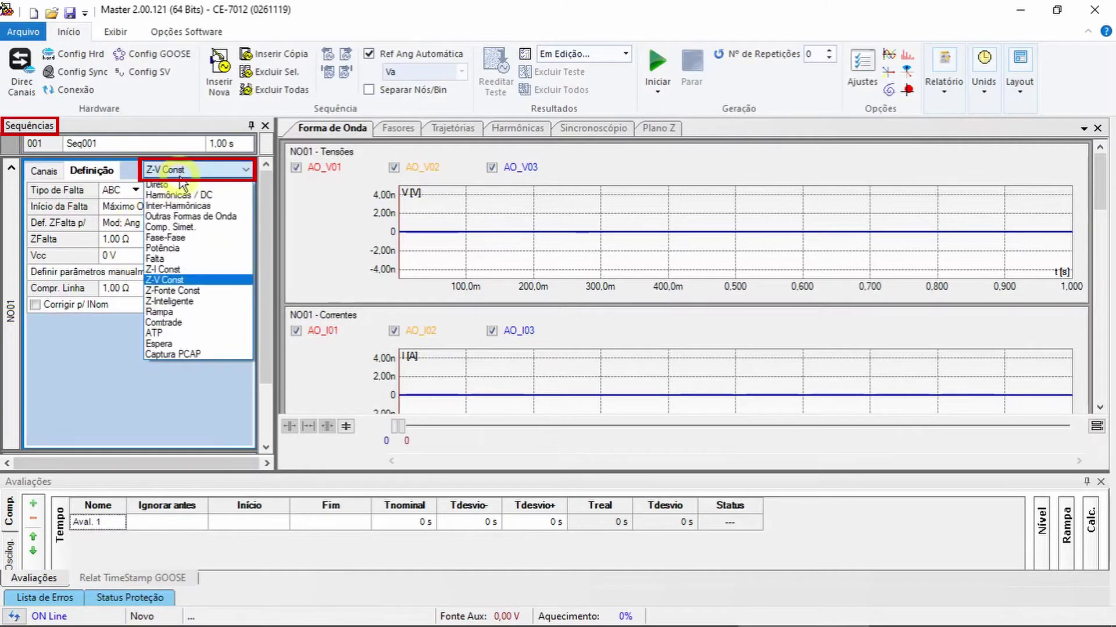
{"action": "left_click", "coordinate": [171, 290]}
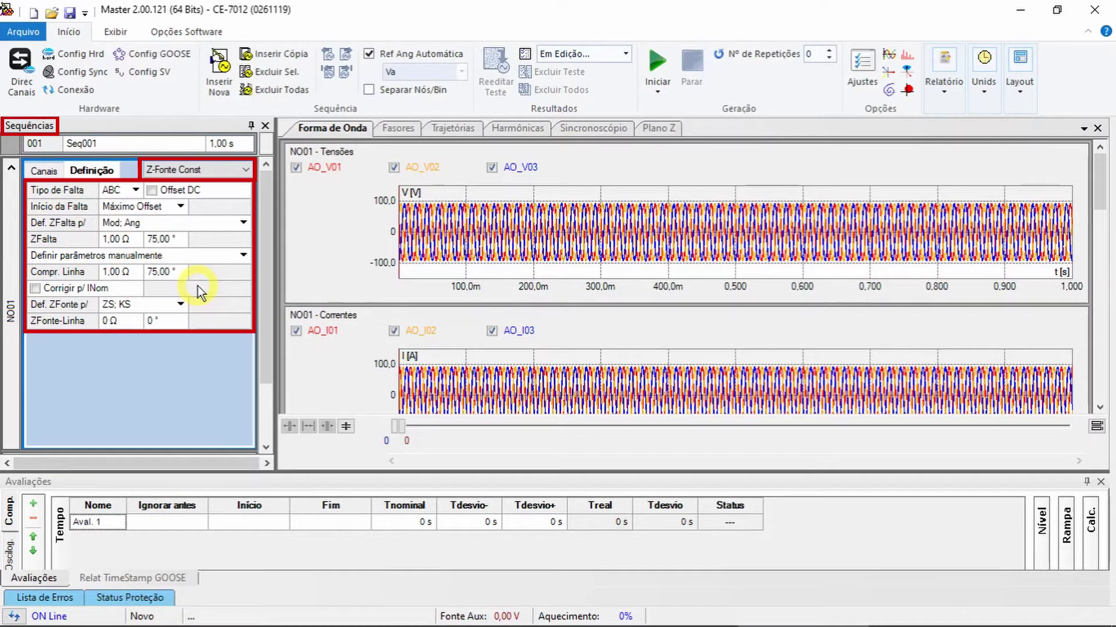
{"action": "left_click", "coordinate": [243, 172]}
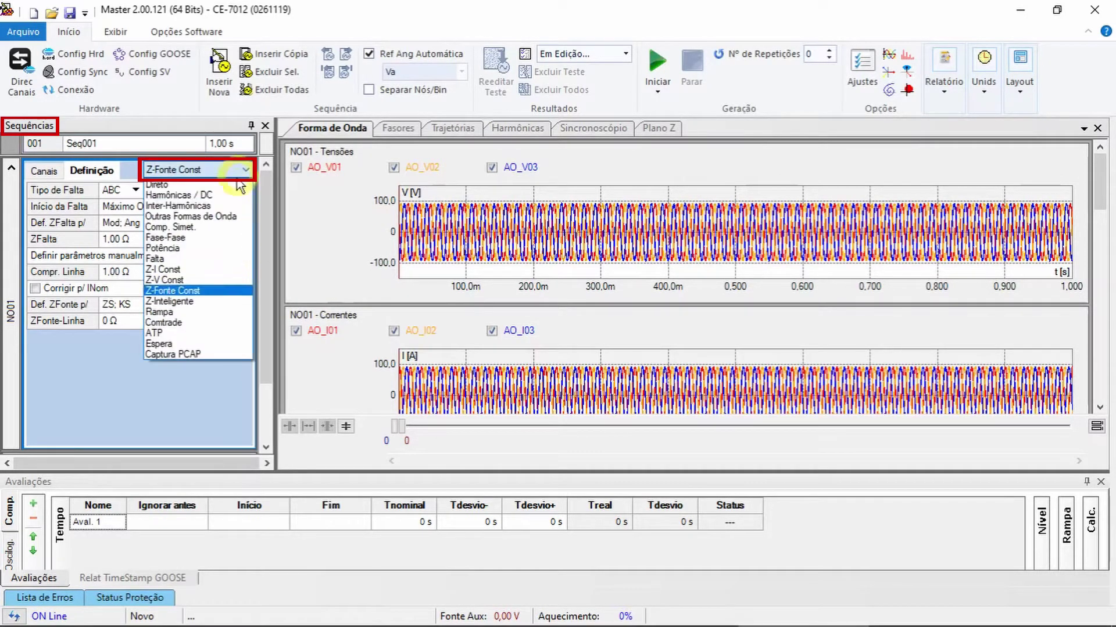
{"action": "left_click", "coordinate": [229, 303]}
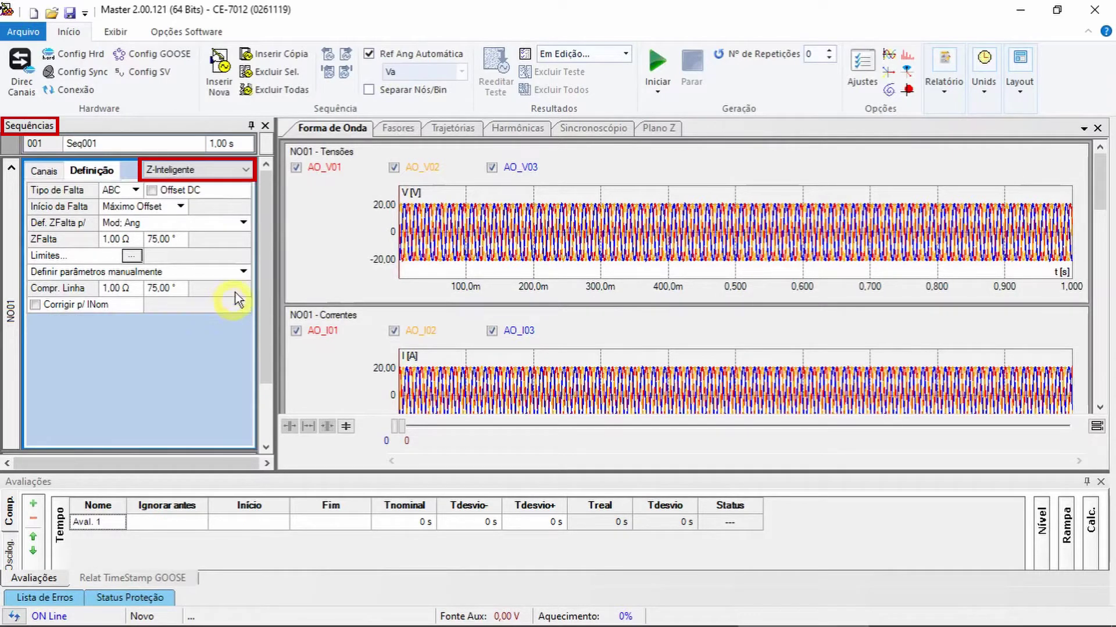
- Switch NO01's definition mode to Rampa and review its ramp type, initial value and increment settings without applying any
{"action": "left_click", "coordinate": [239, 171]}
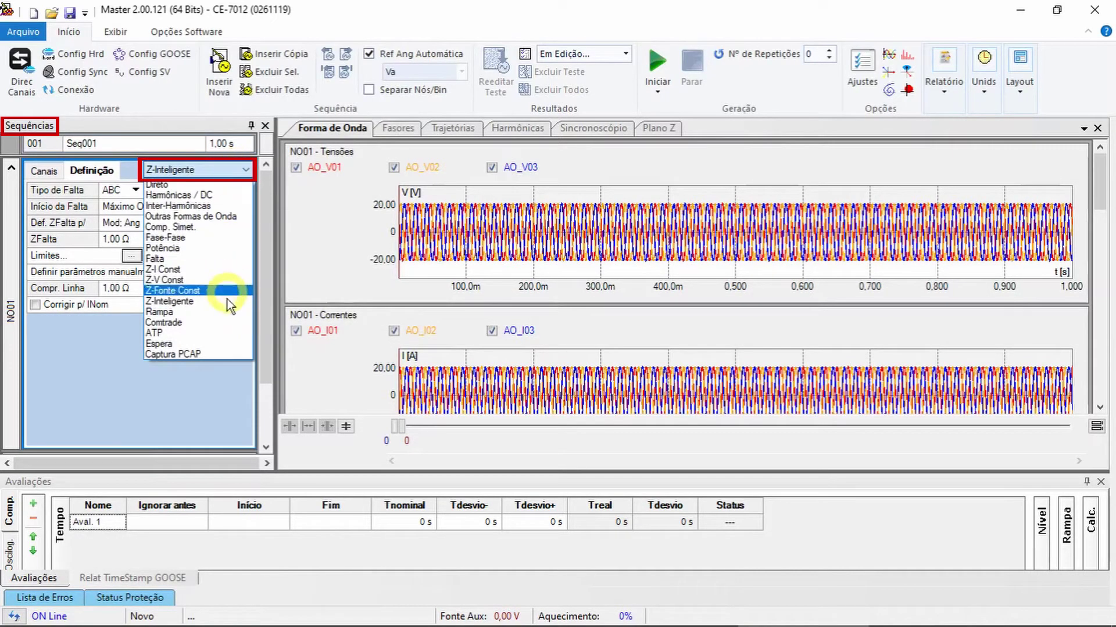
{"action": "left_click", "coordinate": [226, 316]}
{"action": "left_click", "coordinate": [239, 208]}
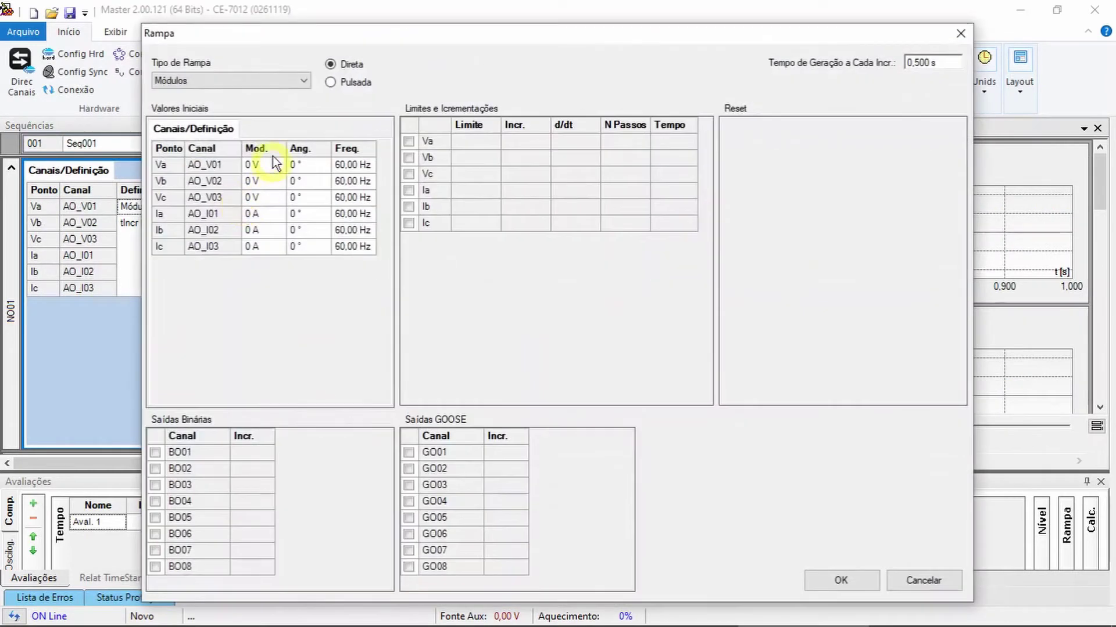
{"action": "left_click", "coordinate": [284, 81]}
{"action": "left_click", "coordinate": [284, 80]}
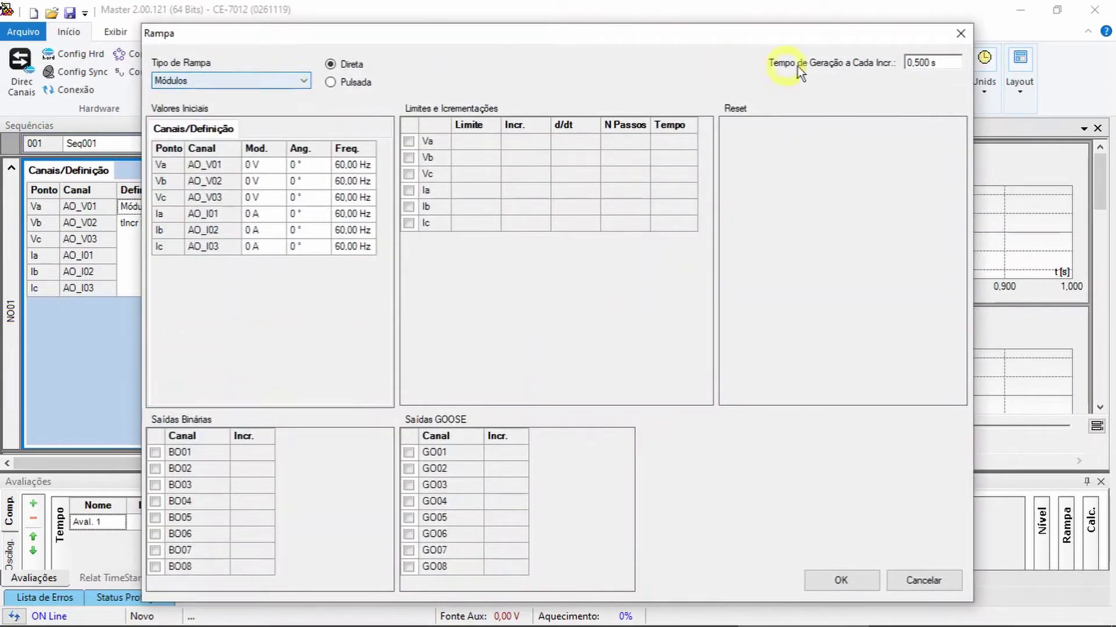
{"action": "left_click", "coordinate": [961, 32]}
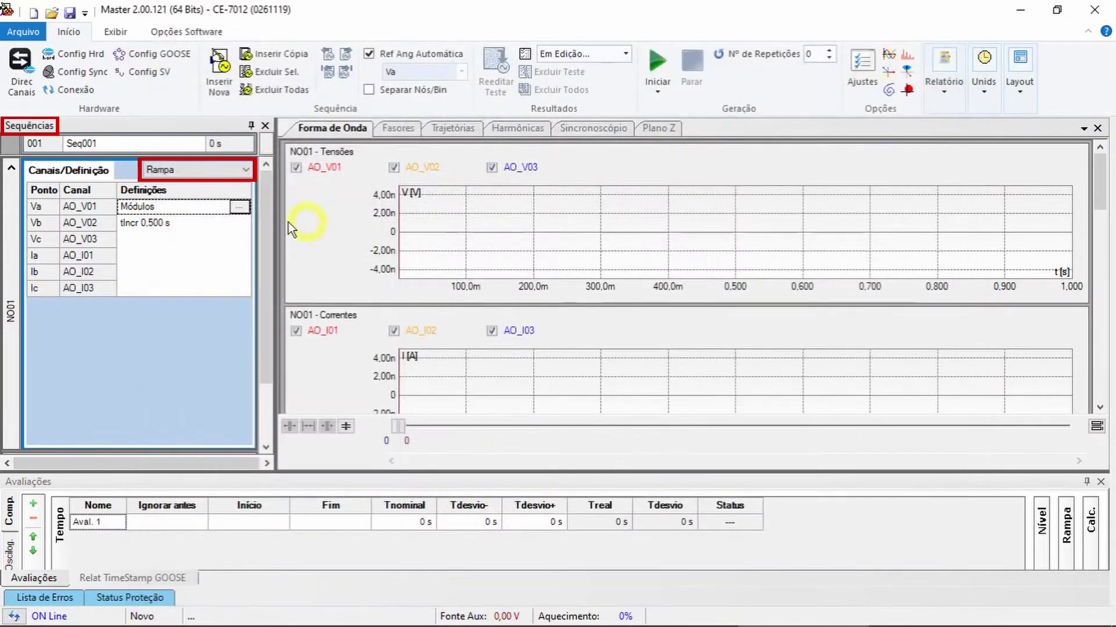
- Switch NO01's definition mode to Comtrade, followed by ATP, to review their file and channel definition fields
{"action": "left_click", "coordinate": [244, 169]}
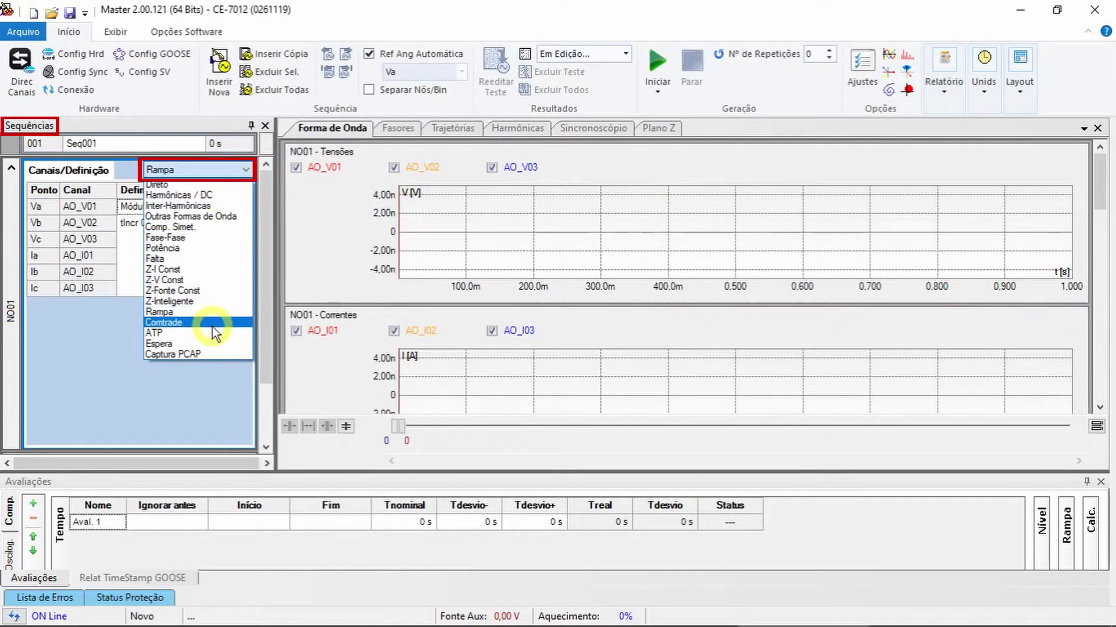
{"action": "left_click", "coordinate": [213, 322]}
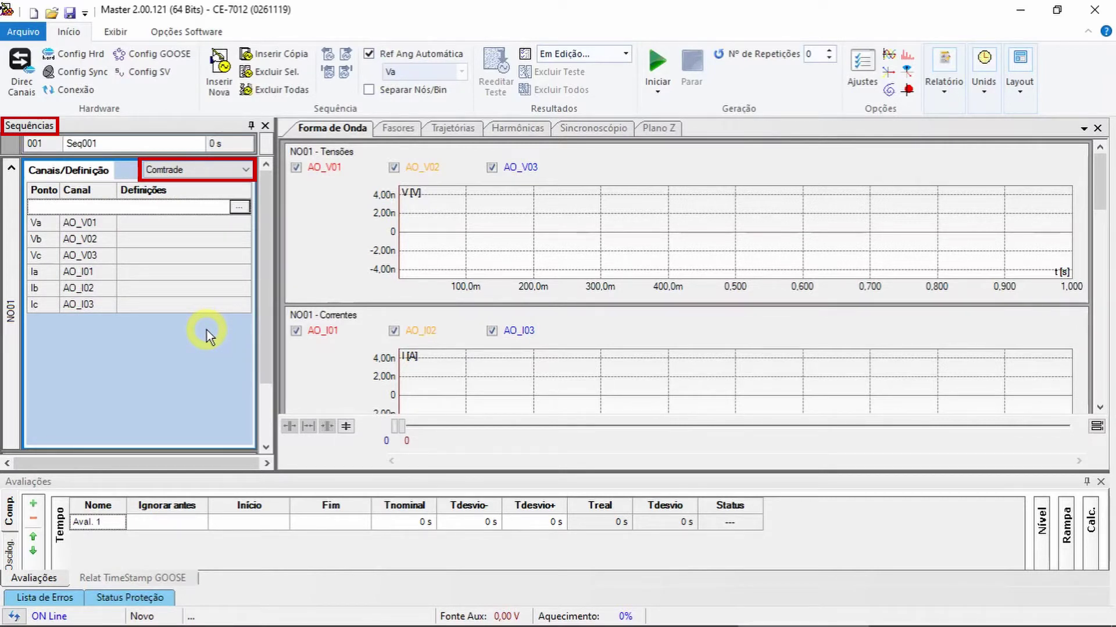
{"action": "left_click", "coordinate": [220, 170]}
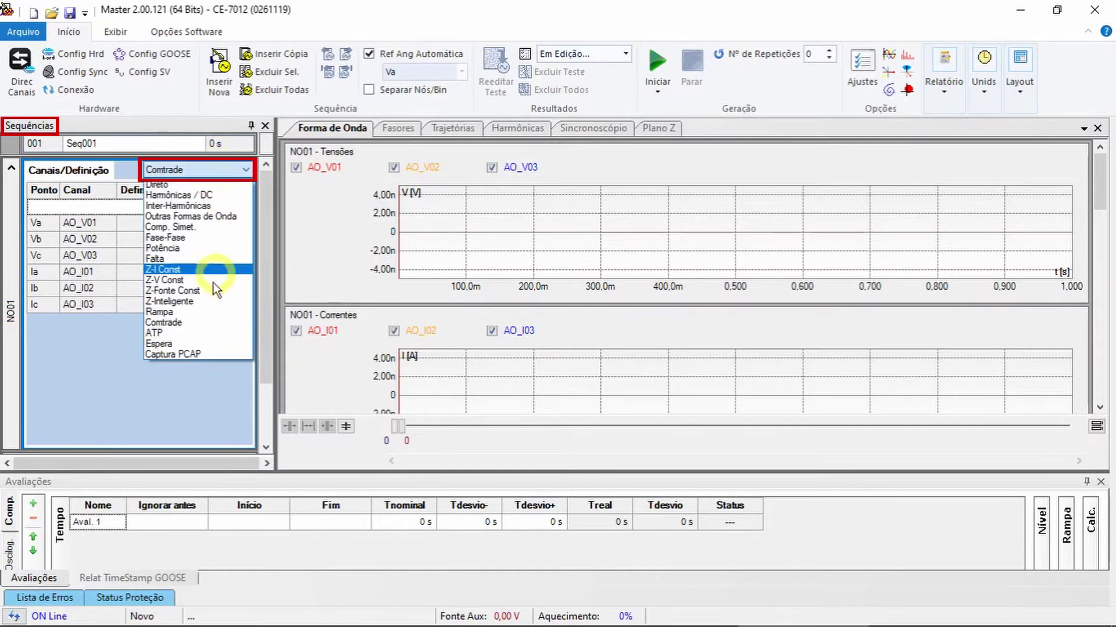
{"action": "left_click", "coordinate": [207, 334]}
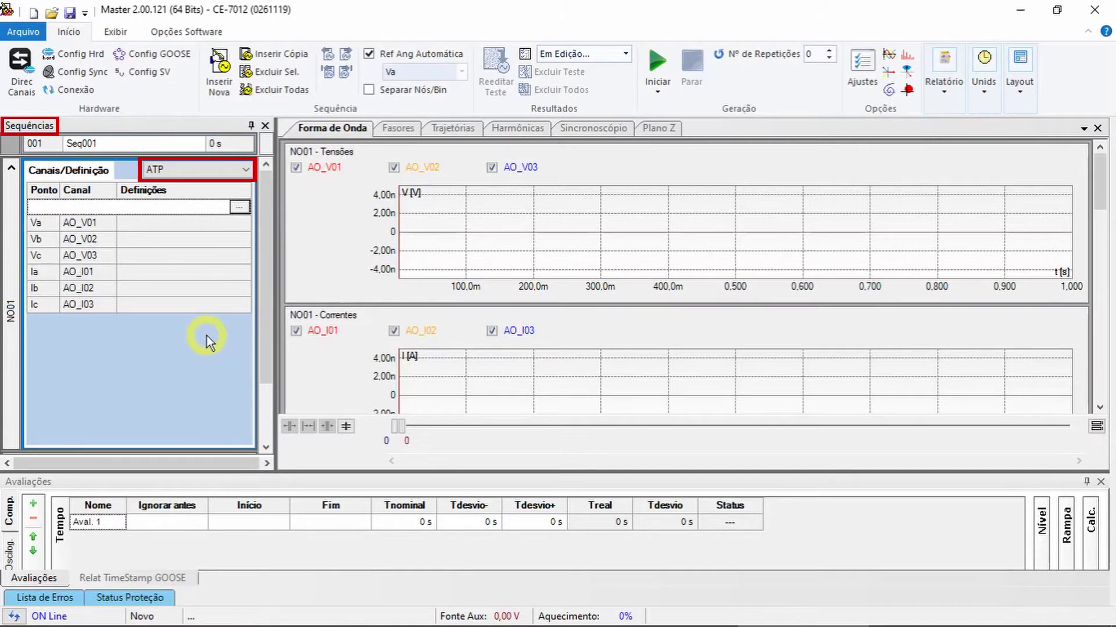
- Switch NO01's definition mode to Espera to review its wait reason and figure settings, and finish with Captura PCAP as the mode
{"action": "left_click", "coordinate": [223, 172]}
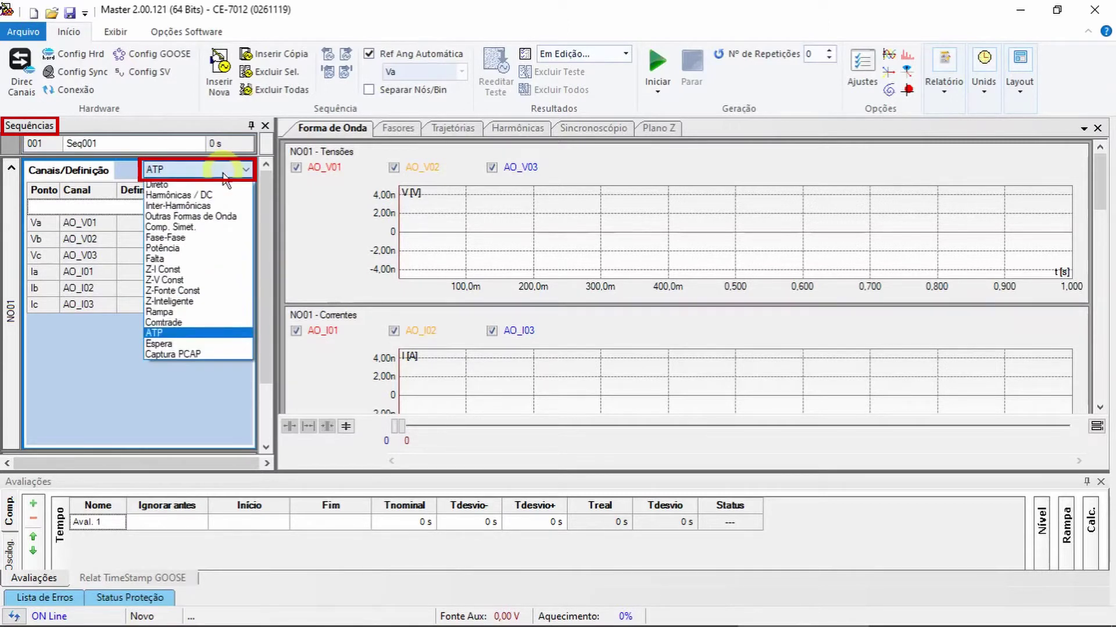
{"action": "left_click", "coordinate": [225, 343]}
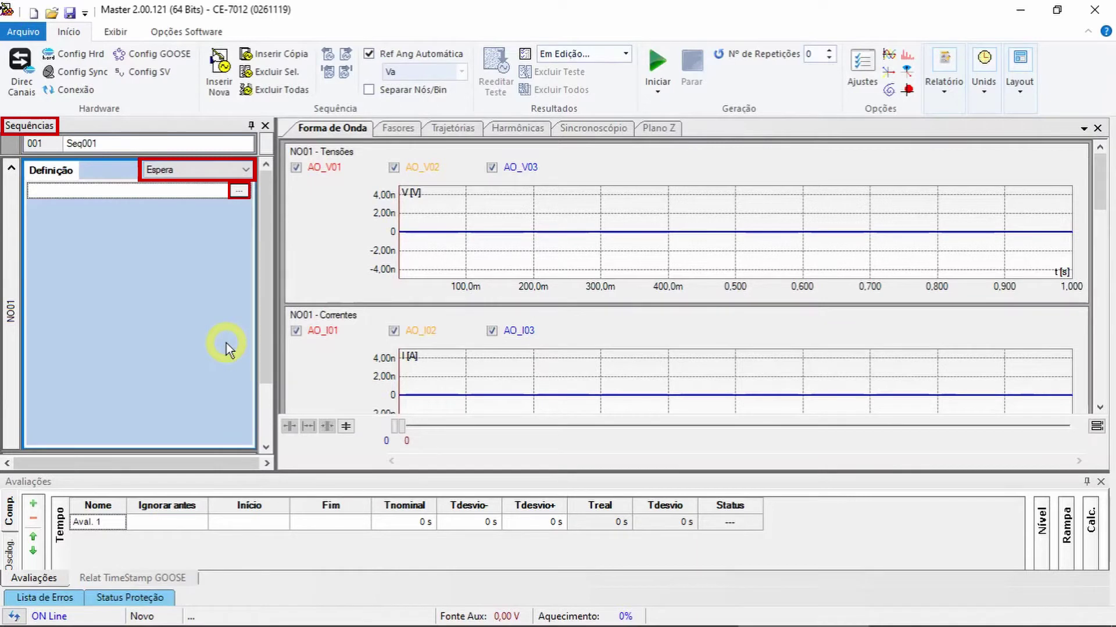
{"action": "left_click", "coordinate": [238, 191]}
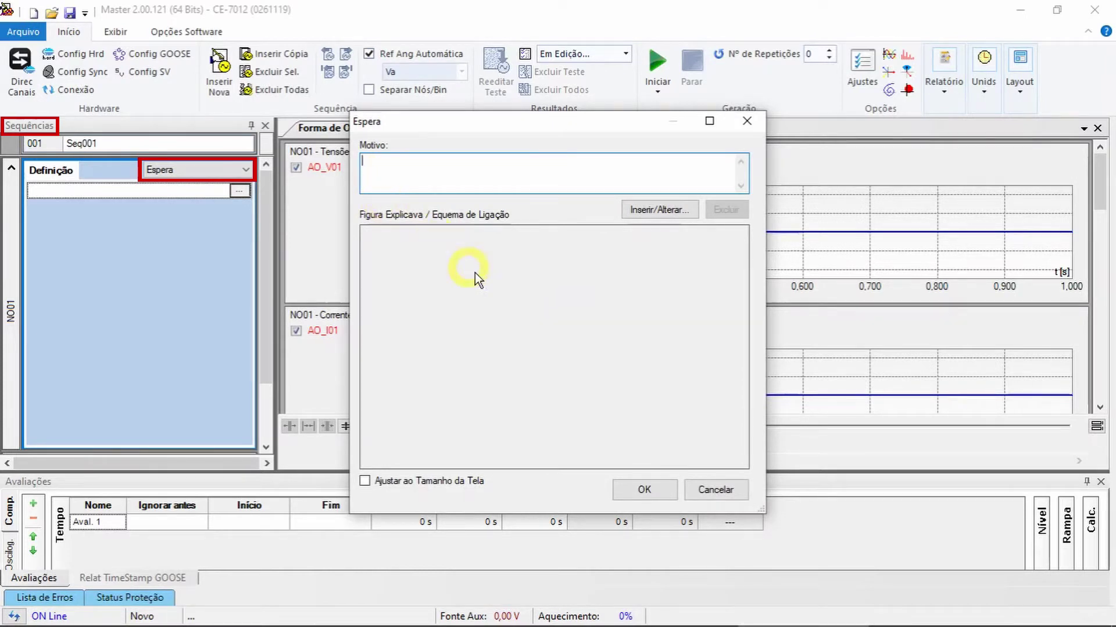
{"action": "left_click", "coordinate": [656, 495]}
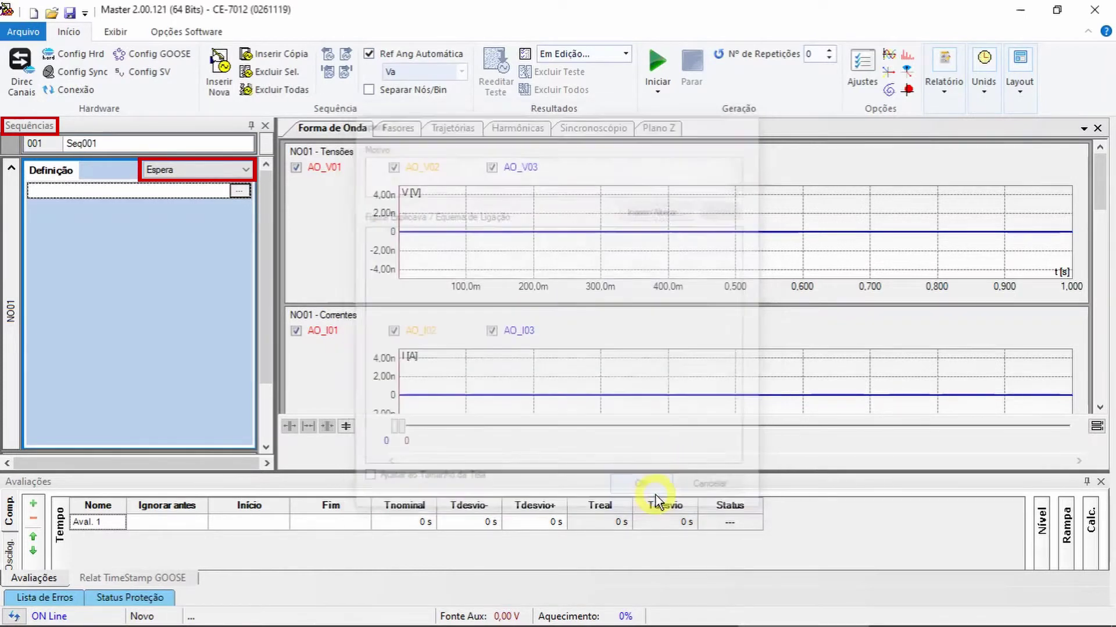
{"action": "left_click", "coordinate": [246, 169]}
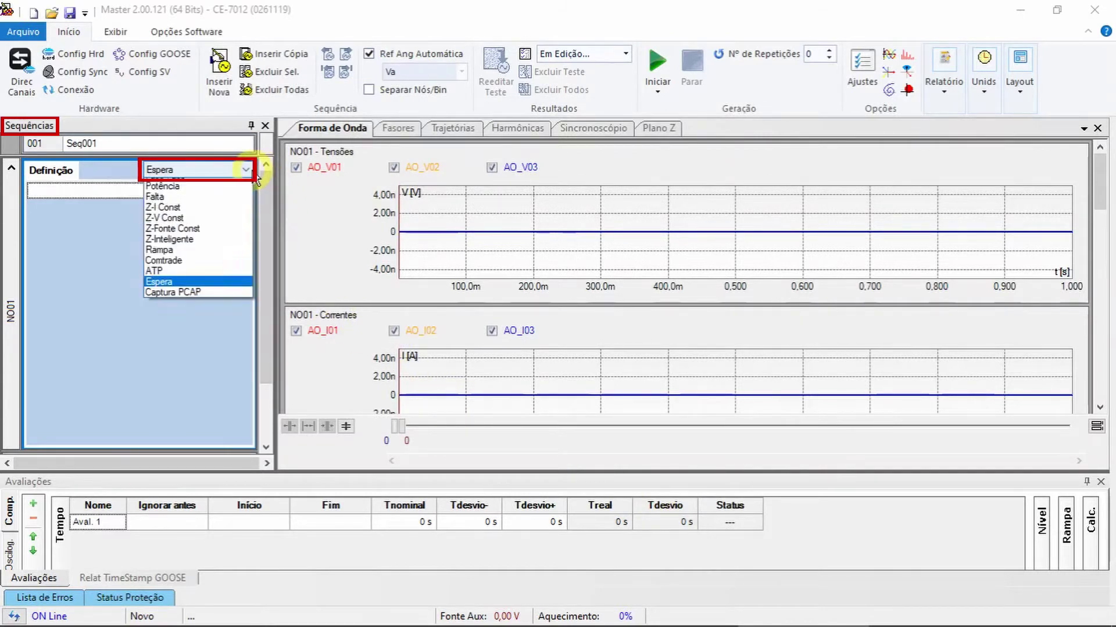
{"action": "left_click", "coordinate": [242, 352]}
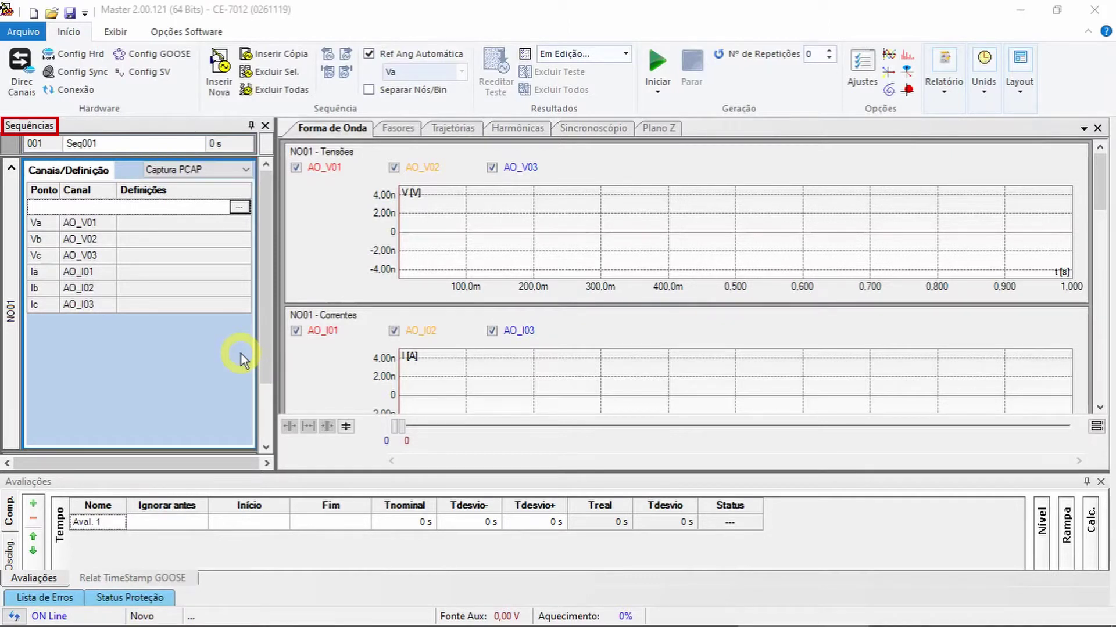
- Insert two new sequences, Seq002 and Seq003, and set Seq003's definition mode to Acomodação
{"action": "left_click", "coordinate": [225, 59]}
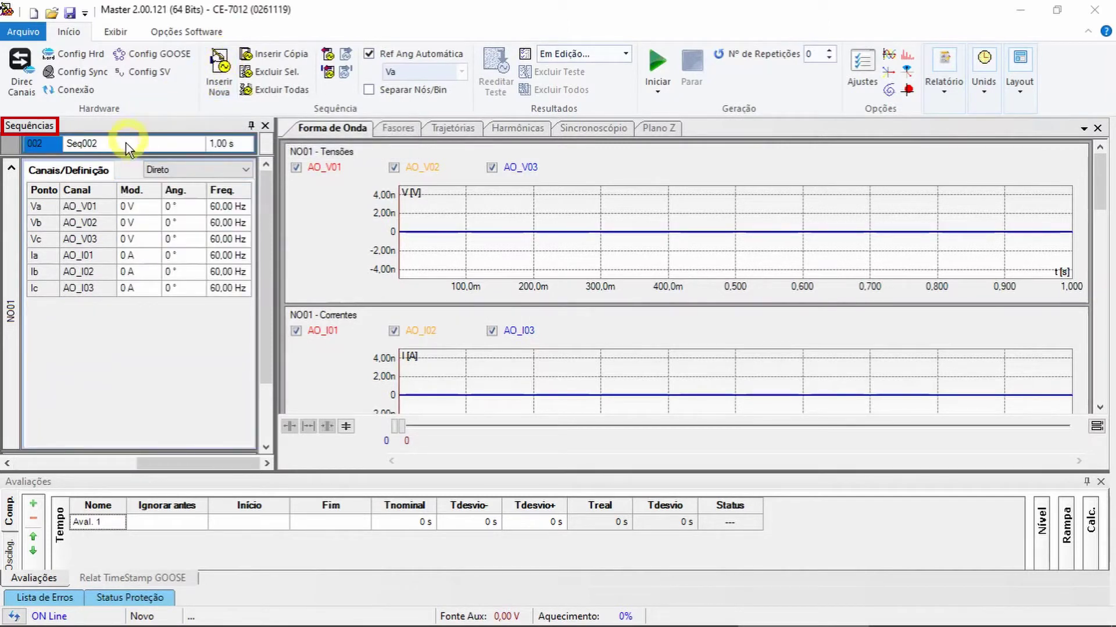
{"action": "left_click", "coordinate": [220, 61]}
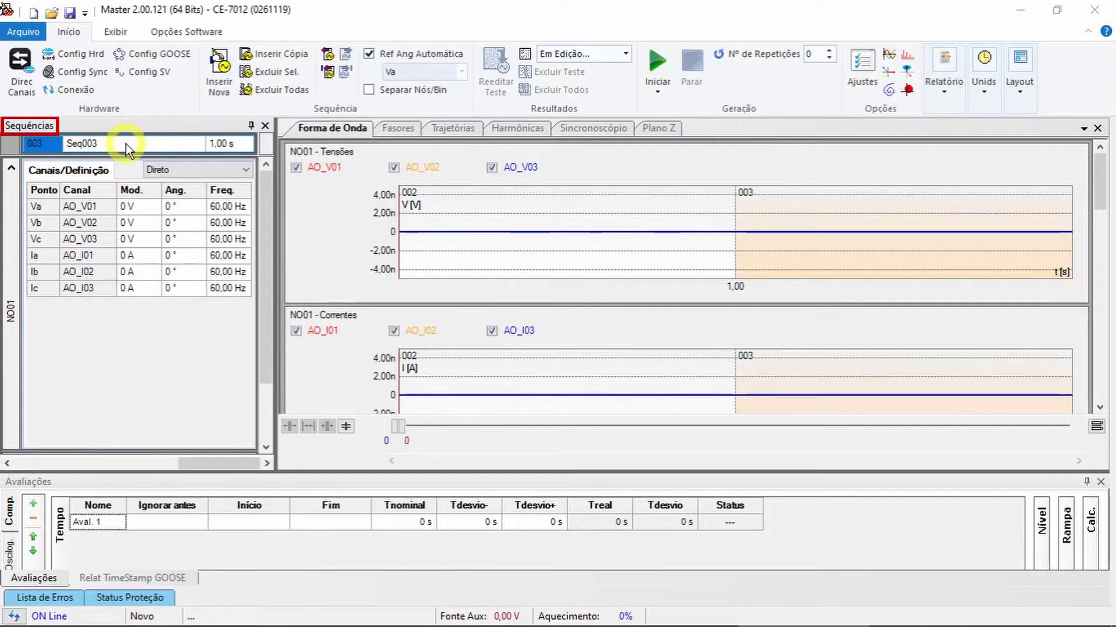
{"action": "left_click", "coordinate": [233, 173]}
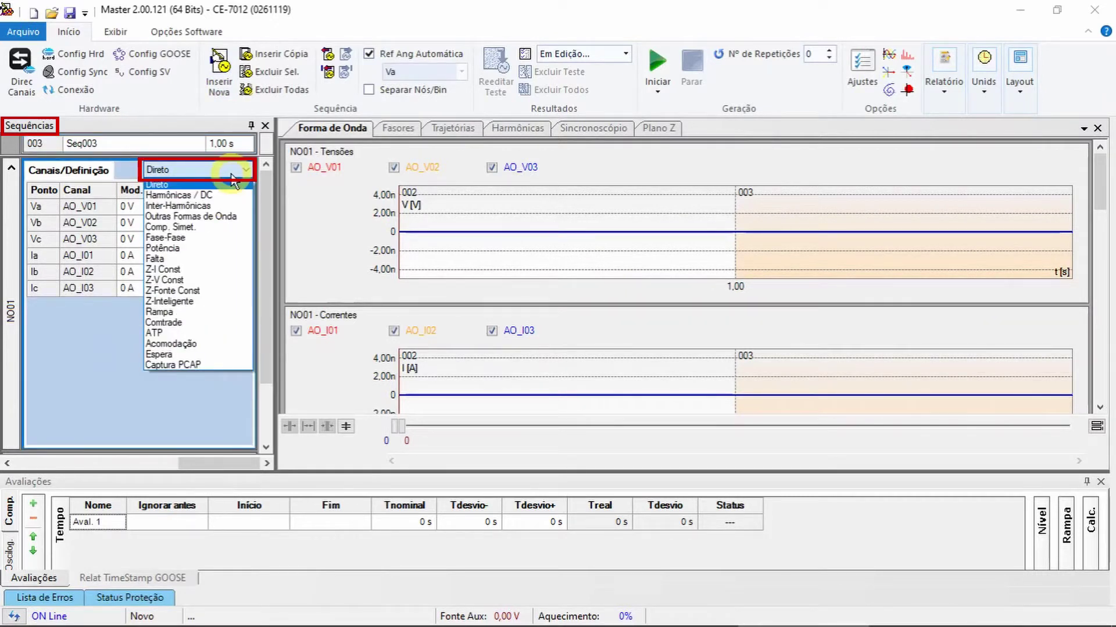
{"action": "left_click", "coordinate": [222, 348]}
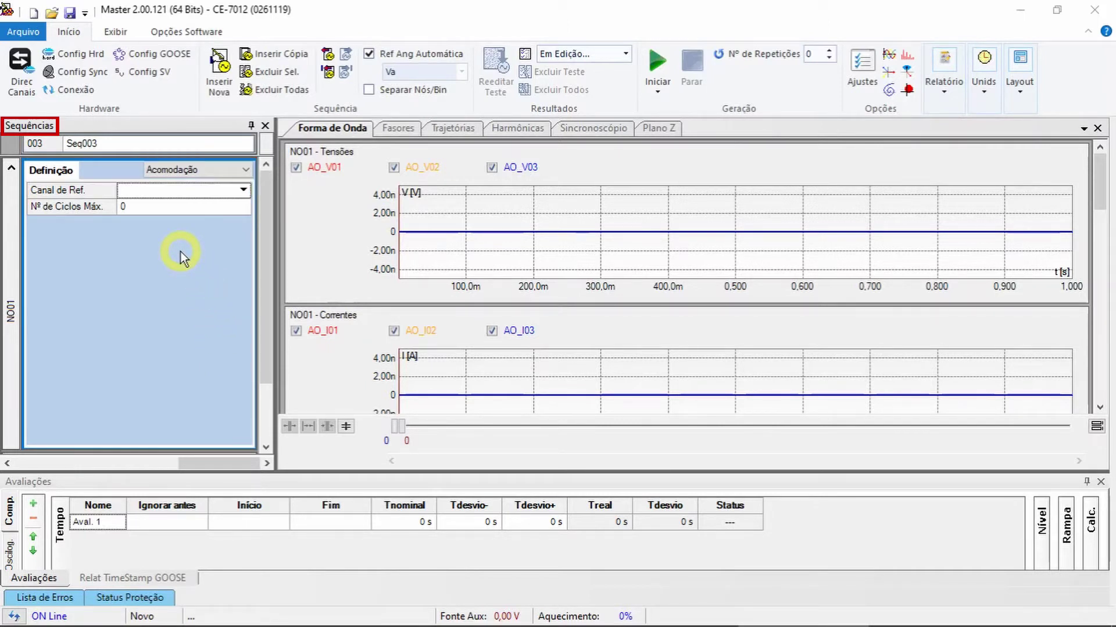
- Collapse NO01 and review the DC analog output channels of Seq001
{"action": "left_click", "coordinate": [11, 169]}
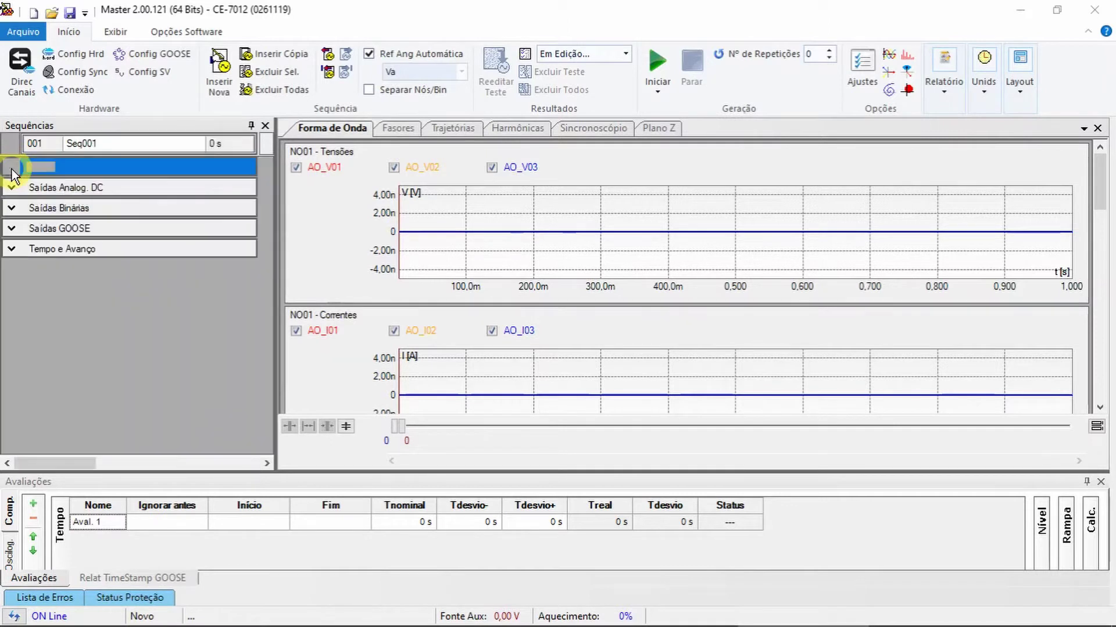
{"action": "left_click", "coordinate": [12, 187]}
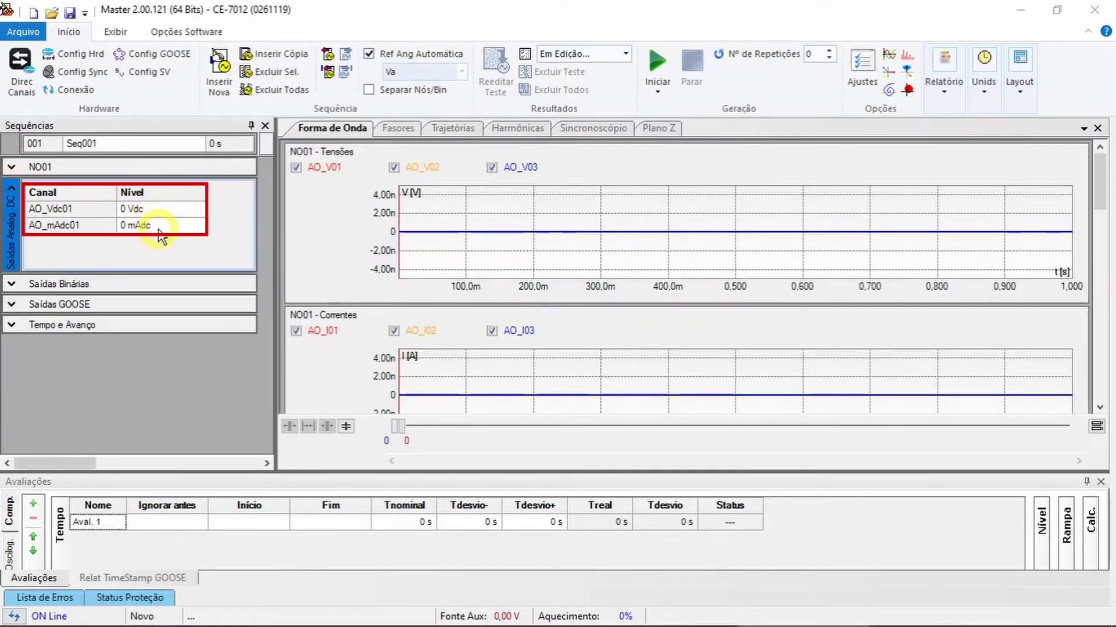
{"action": "left_click", "coordinate": [11, 189]}
- Set binary output BO02 of Seq001 to the closed state
{"action": "left_click", "coordinate": [11, 208]}
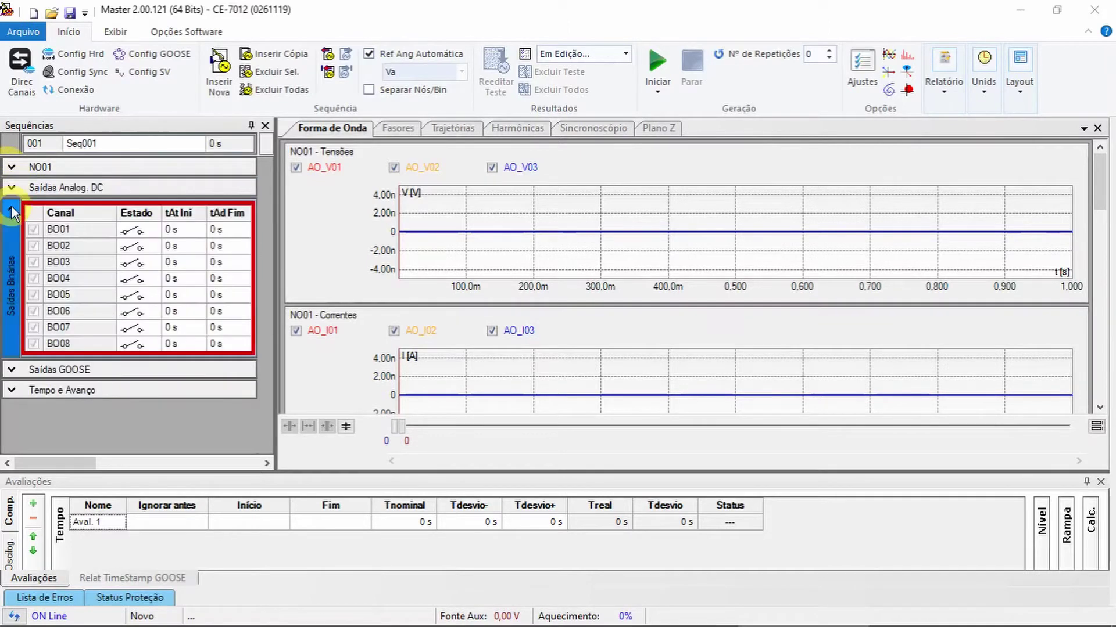
{"action": "left_click", "coordinate": [132, 247]}
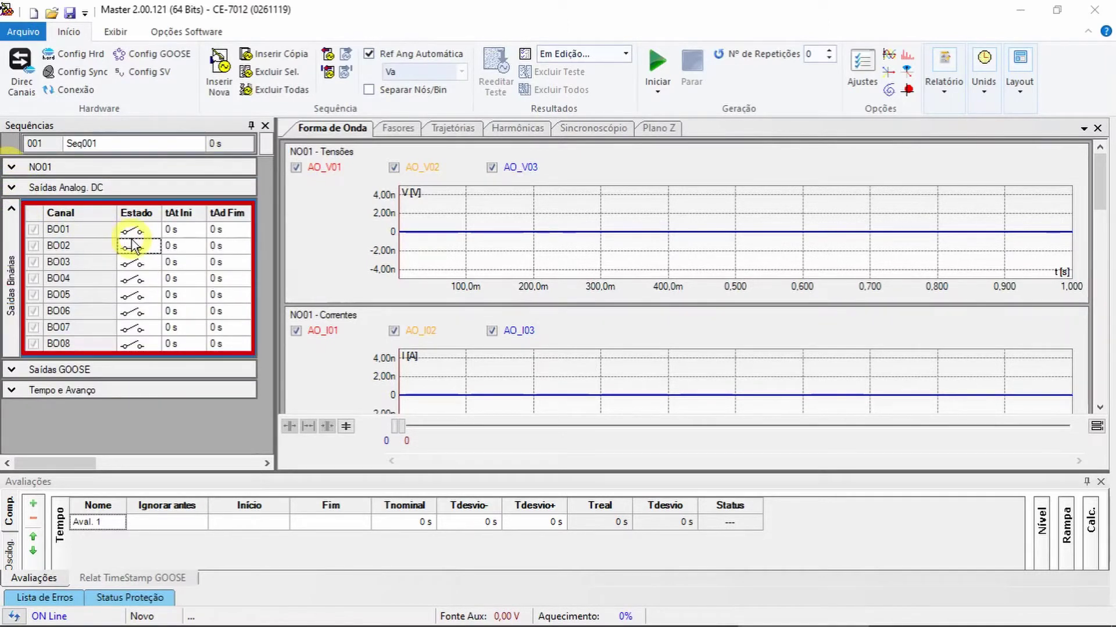
{"action": "left_click", "coordinate": [133, 247]}
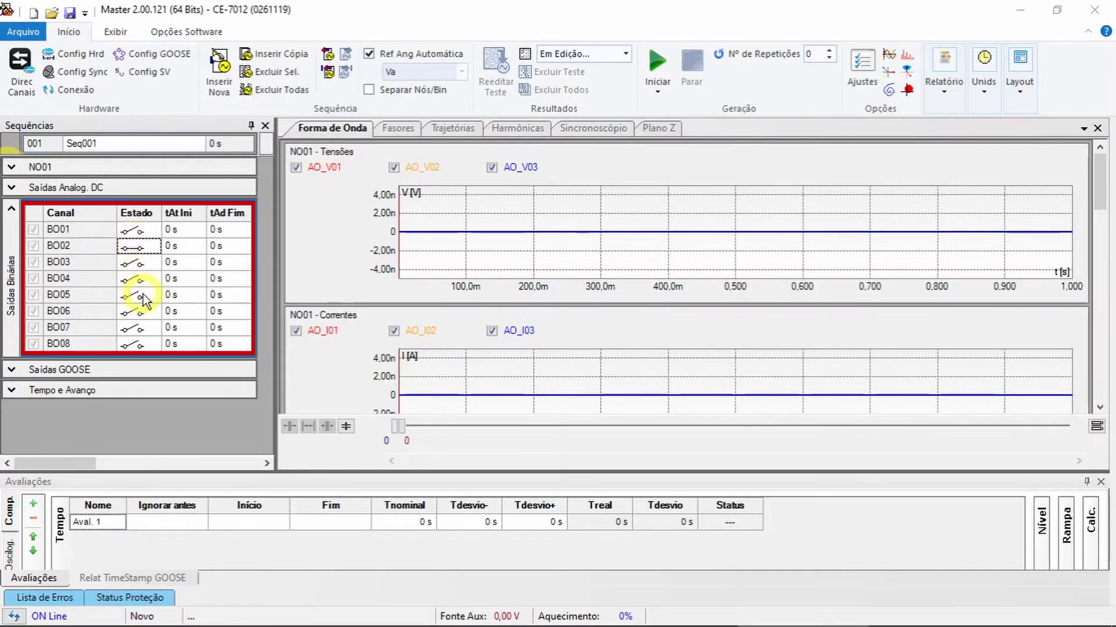
{"action": "left_click", "coordinate": [12, 210]}
- Set GOOSE output GO02 of Seq001 to the closed state
{"action": "left_click", "coordinate": [11, 228]}
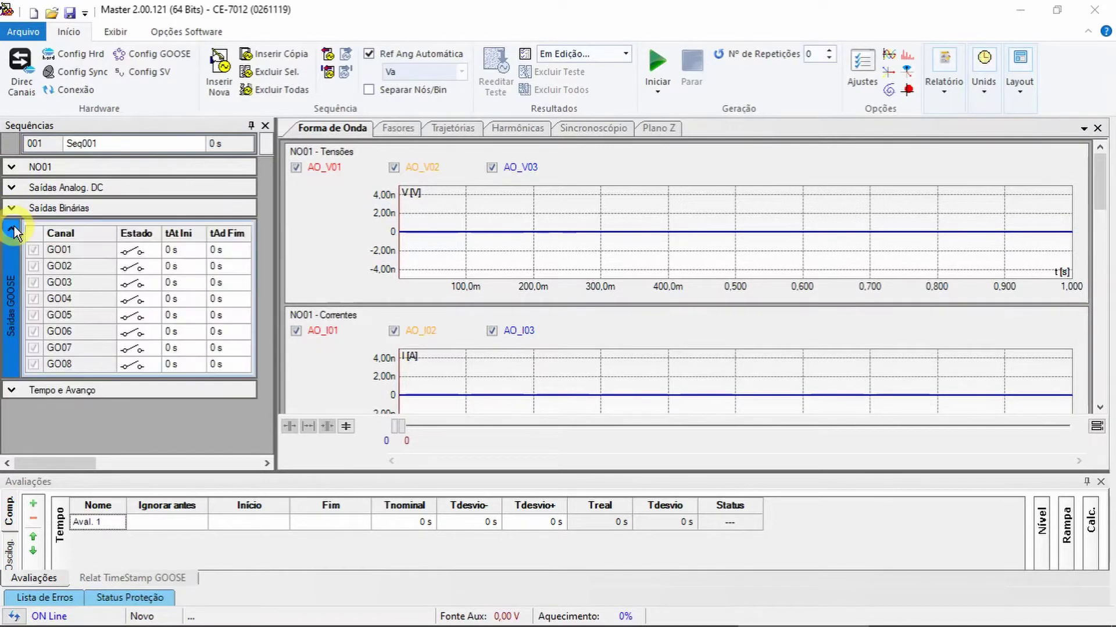
{"action": "left_click", "coordinate": [133, 251]}
{"action": "left_click", "coordinate": [138, 267]}
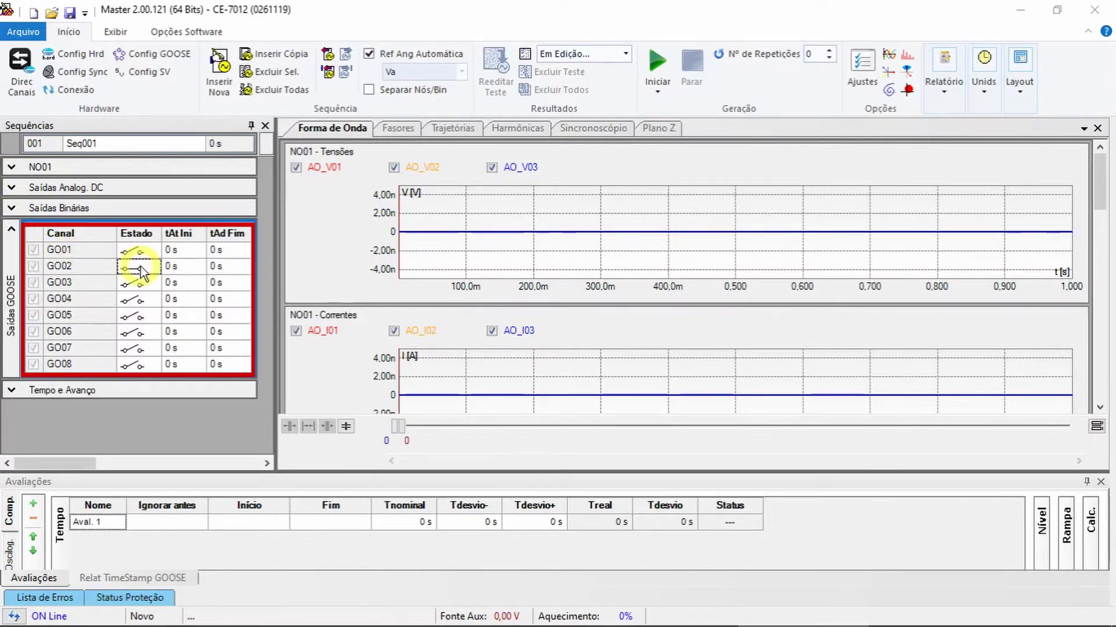
{"action": "left_click", "coordinate": [11, 235]}
- Review the advance types available in Seq001's Tempo e Avanço settings, keeping Tempo
{"action": "left_click", "coordinate": [13, 248]}
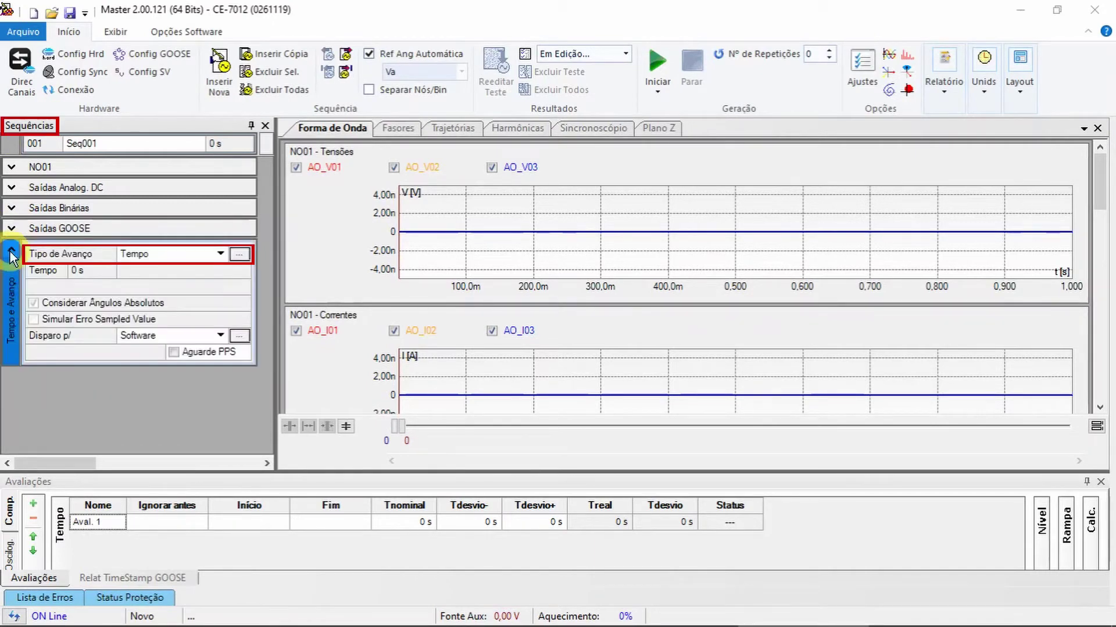
{"action": "left_click", "coordinate": [221, 255]}
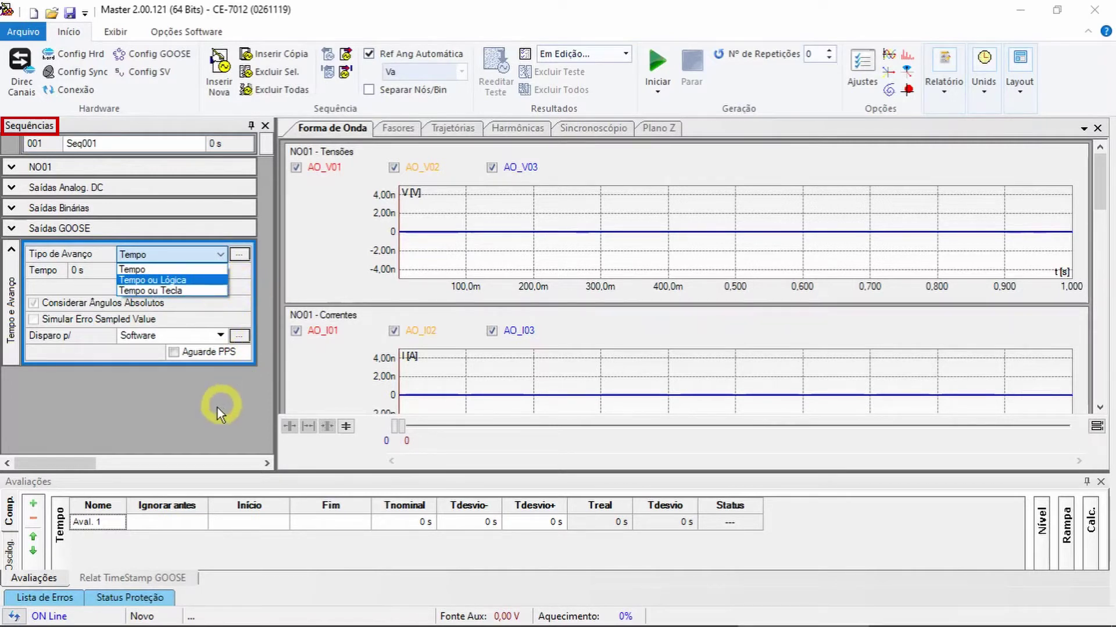
{"action": "left_click", "coordinate": [186, 416]}
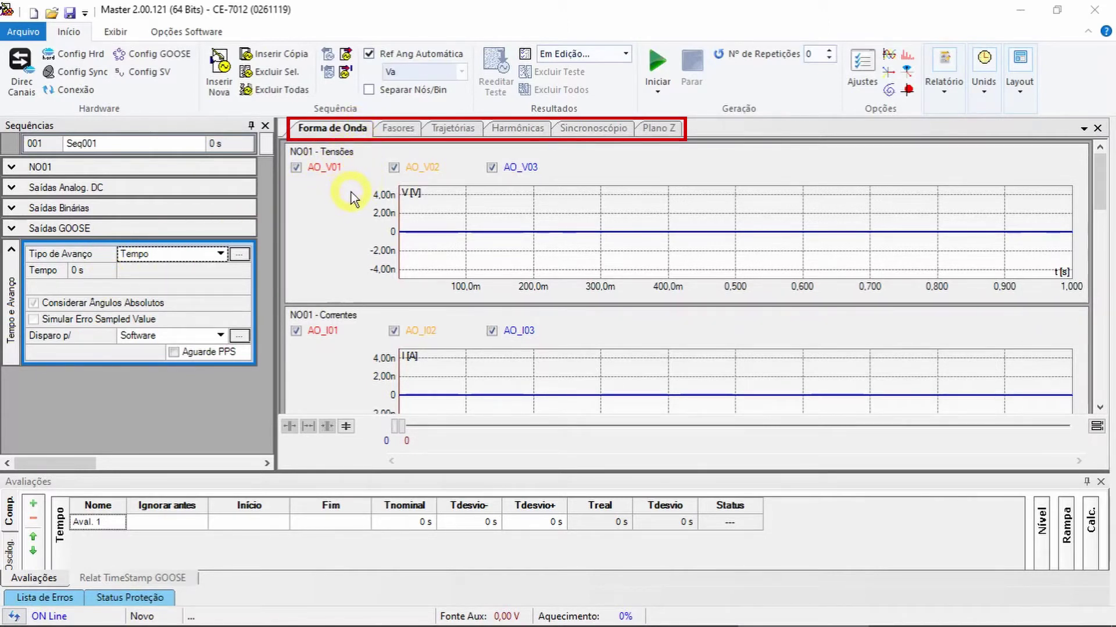
- Review the waveform charts' display options and look through the charts down to the GOOSE outputs and binary inputs
{"action": "right_click", "coordinate": [637, 183]}
{"action": "mouse_move", "coordinate": [688, 216]}
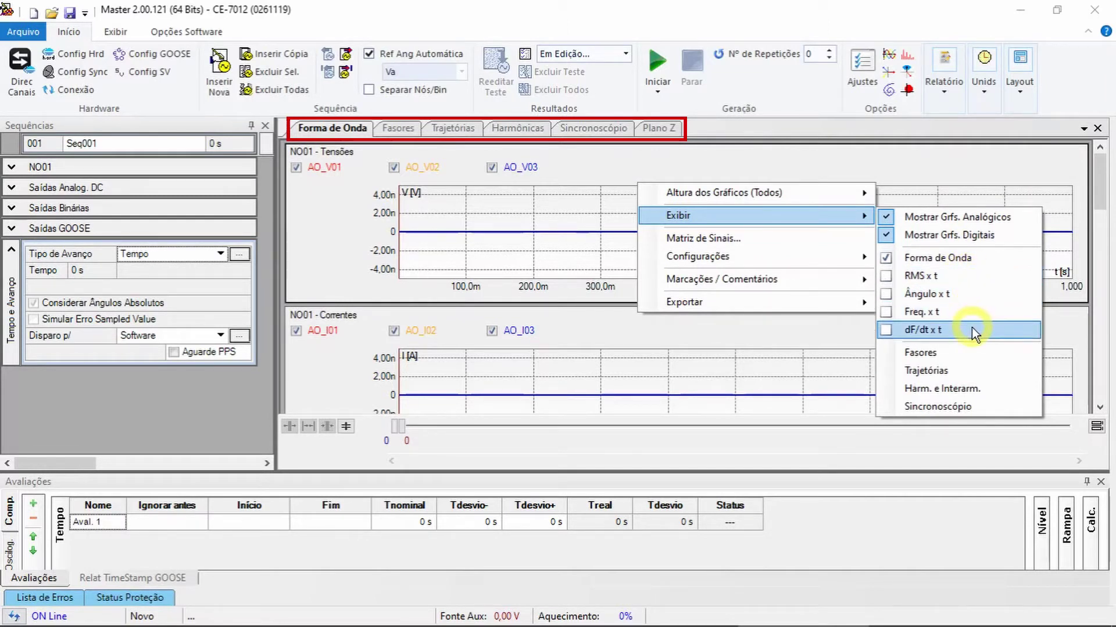
{"action": "left_click", "coordinate": [337, 232]}
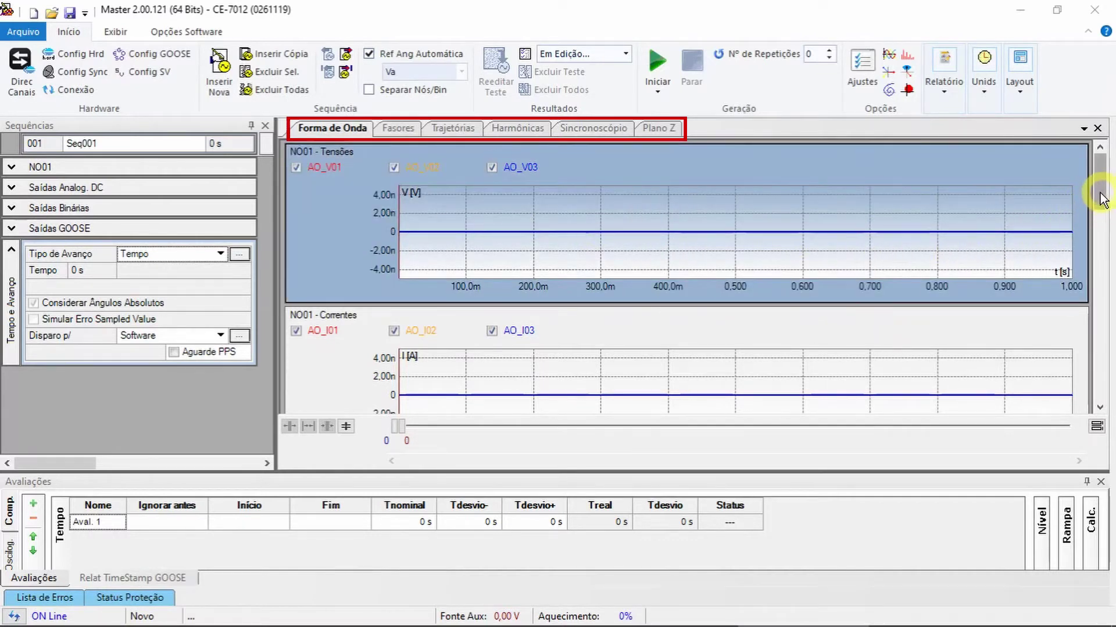
{"action": "left_click_drag", "start_coordinate": [1100, 199], "coordinate": [1092, 326]}
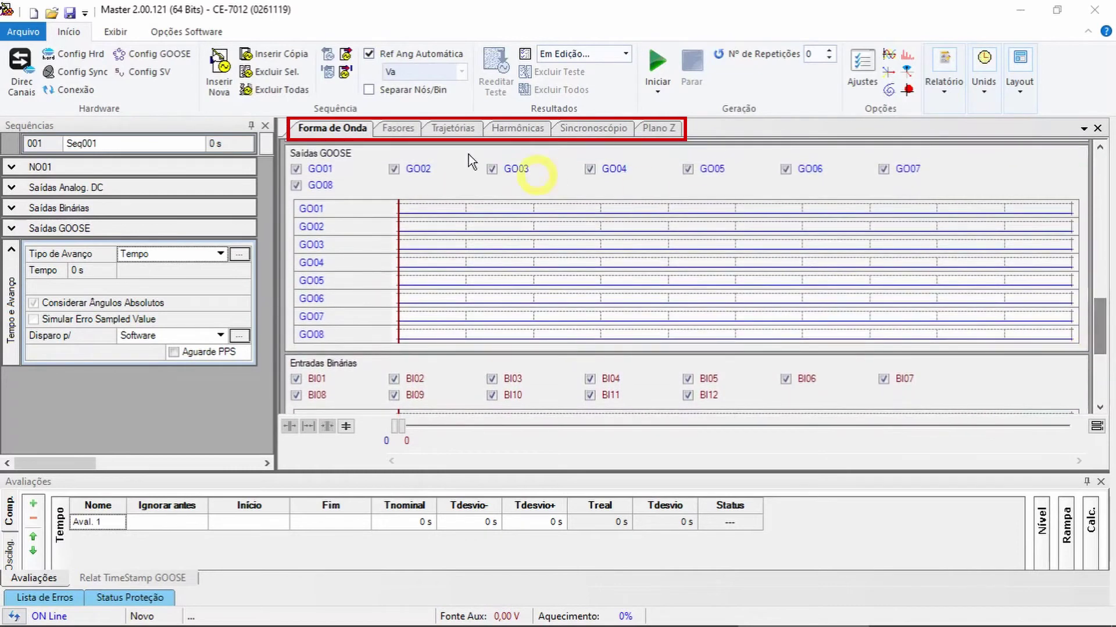
- Review the Fasores, Trajetórias and Harmônicas views of the signals
{"action": "left_click", "coordinate": [405, 132]}
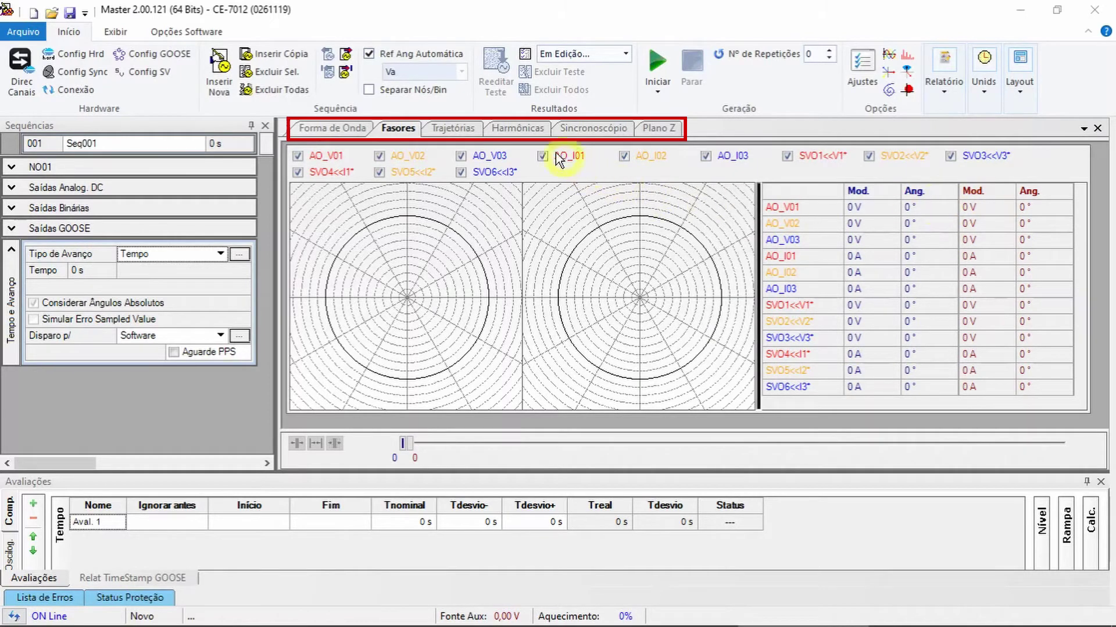
{"action": "left_click", "coordinate": [451, 127]}
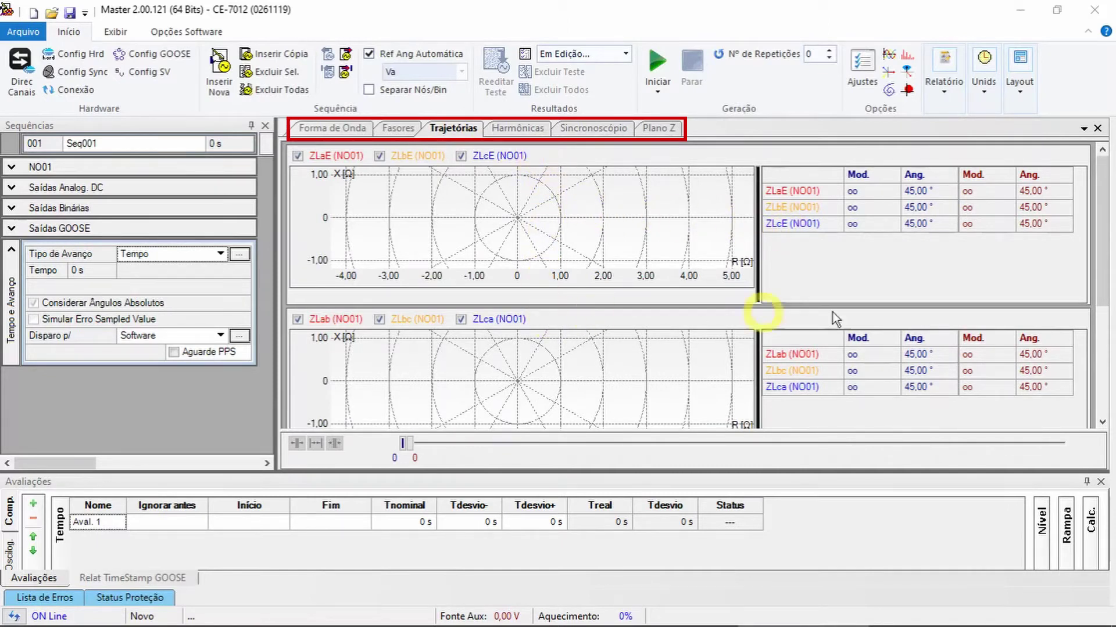
{"action": "left_click_drag", "start_coordinate": [1106, 273], "coordinate": [1102, 225]}
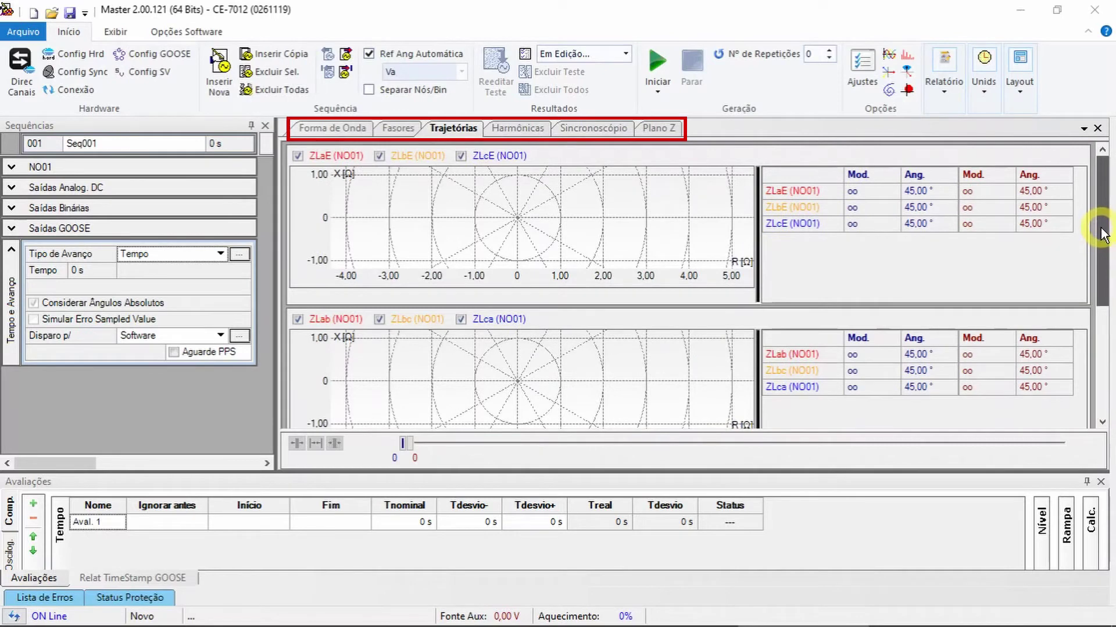
{"action": "left_click", "coordinate": [513, 129]}
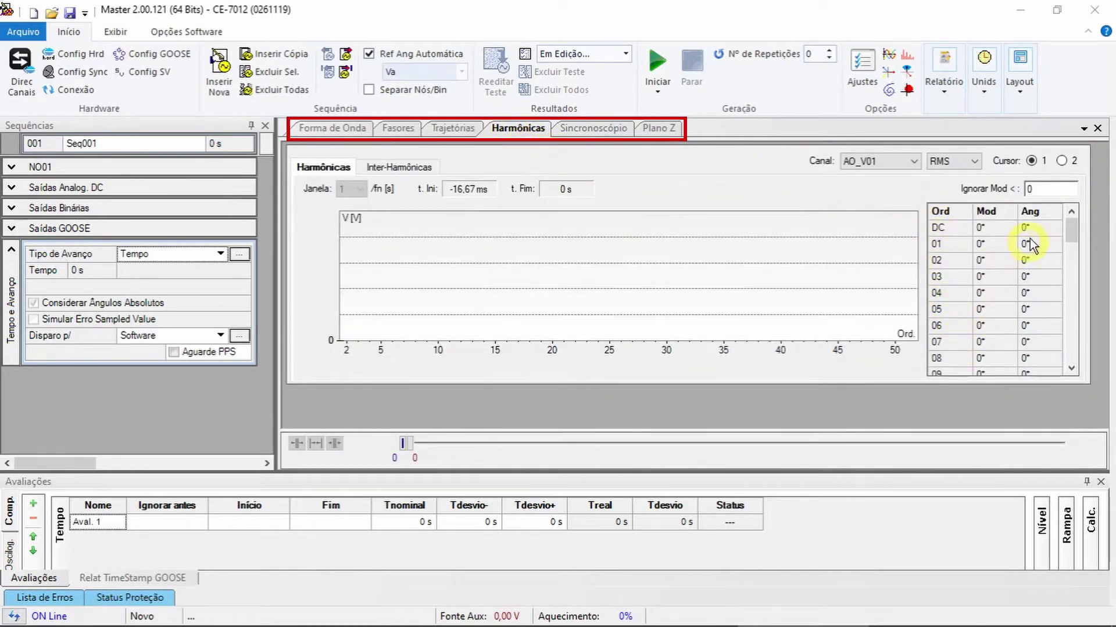
- Review the Inter-Harmônicas, Sincronoscópio and Plano Z views of the signals
{"action": "left_click", "coordinate": [399, 167]}
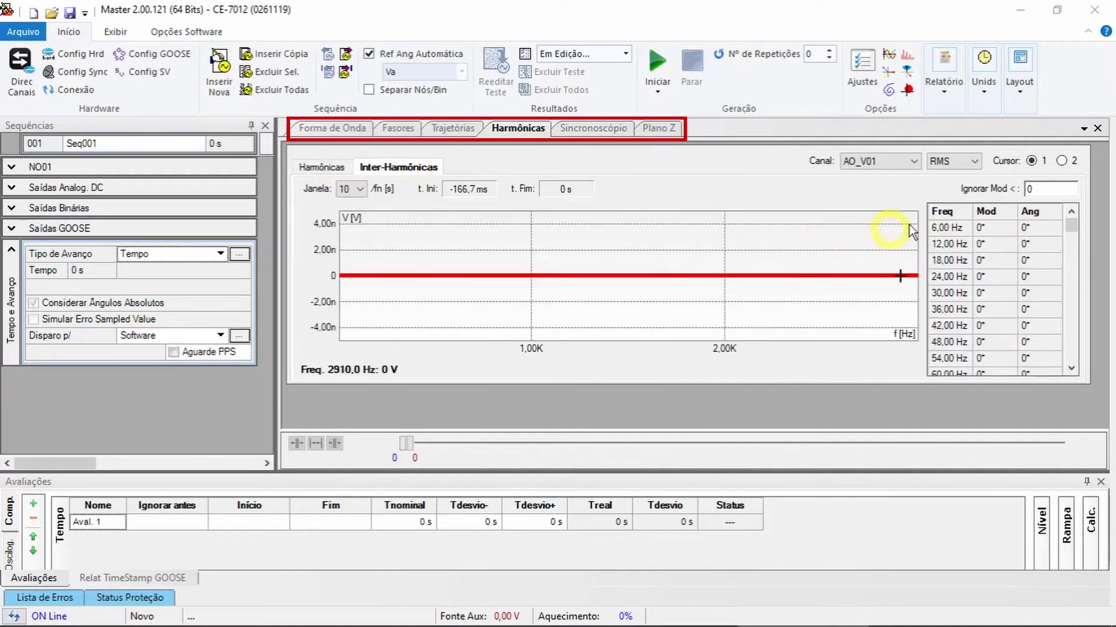
{"action": "left_click", "coordinate": [598, 129]}
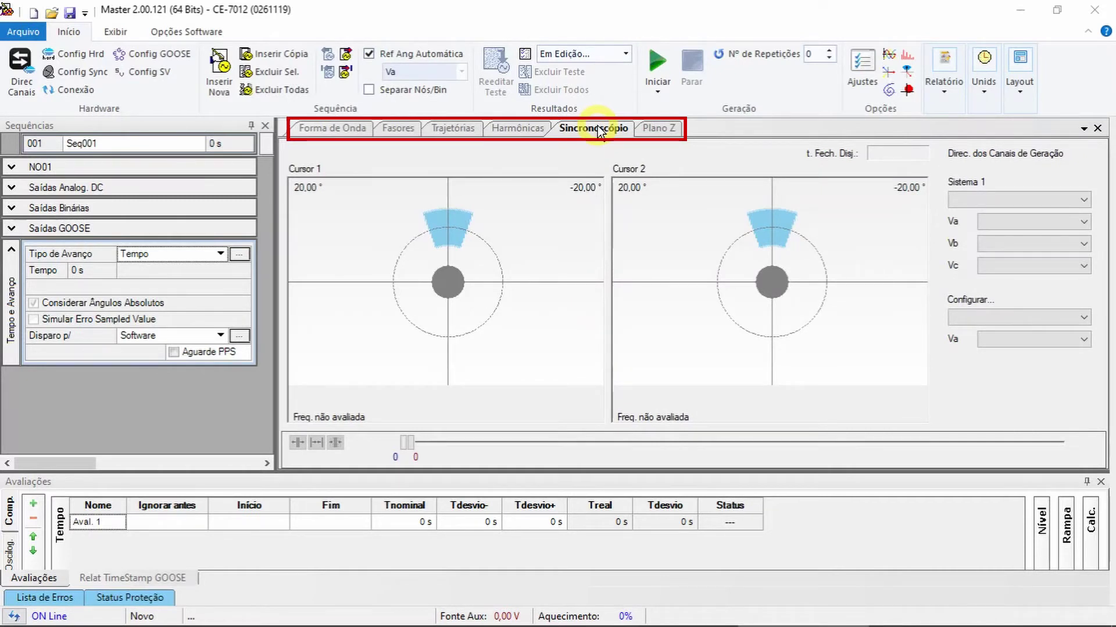
{"action": "left_click", "coordinate": [652, 130]}
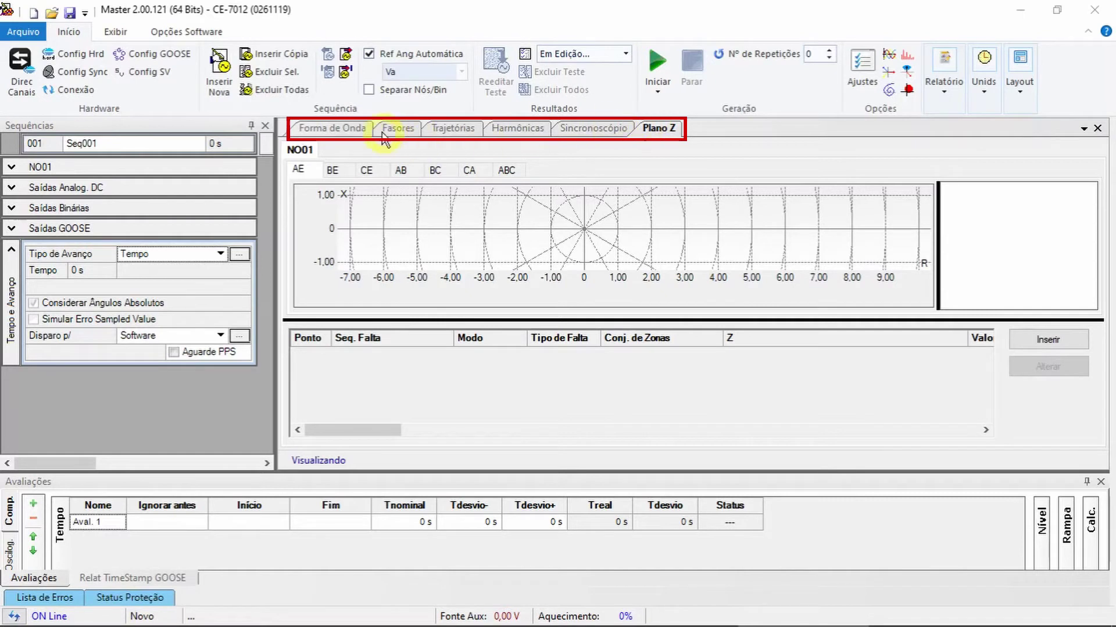
- Insert a visible marker described as marc001 at 0,500 s in the Forma de Onda charts
{"action": "left_click", "coordinate": [351, 129]}
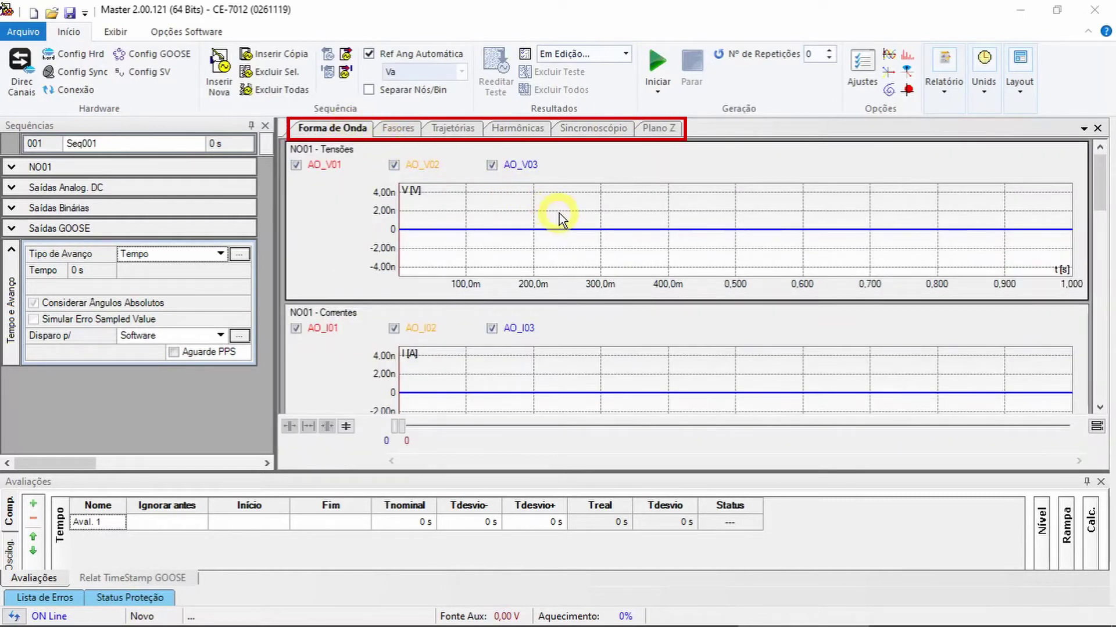
{"action": "right_click", "coordinate": [701, 210]}
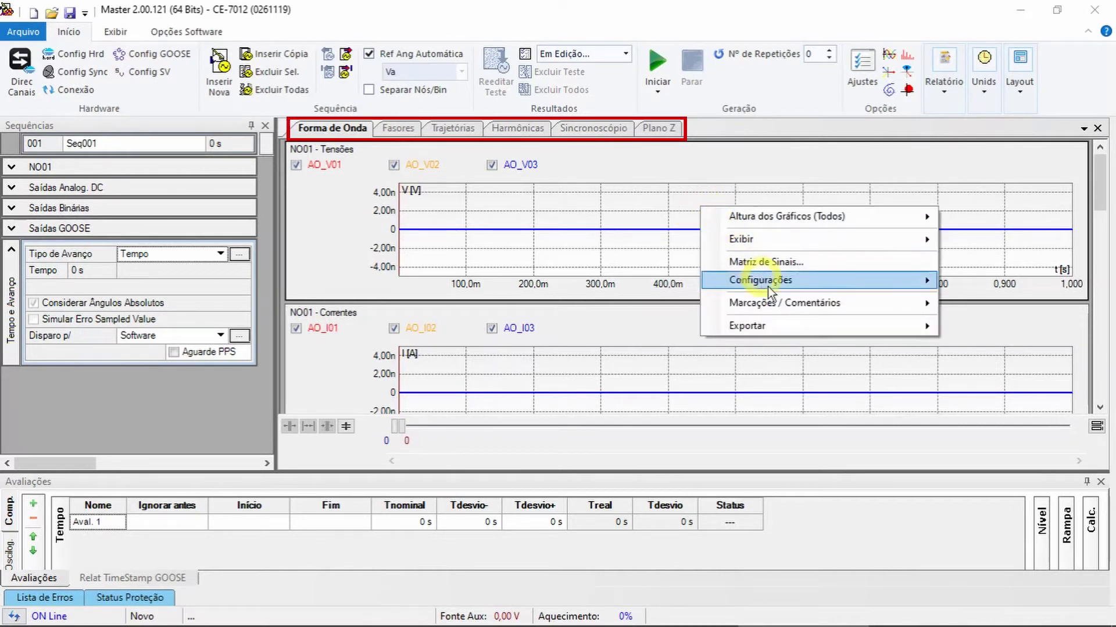
{"action": "mouse_move", "coordinate": [832, 301]}
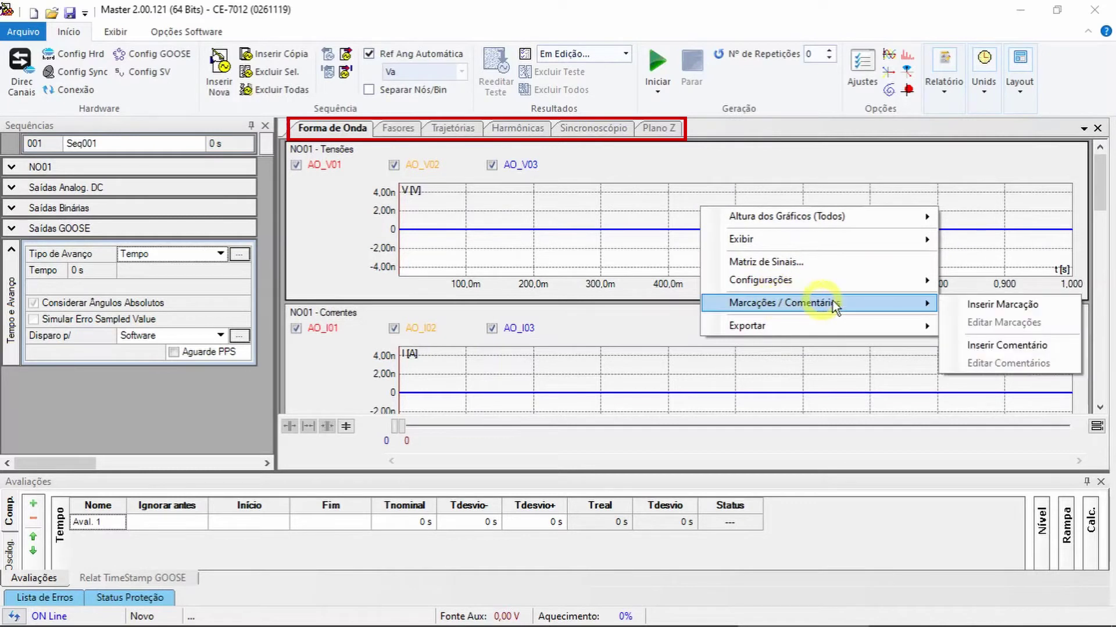
{"action": "left_click", "coordinate": [975, 303]}
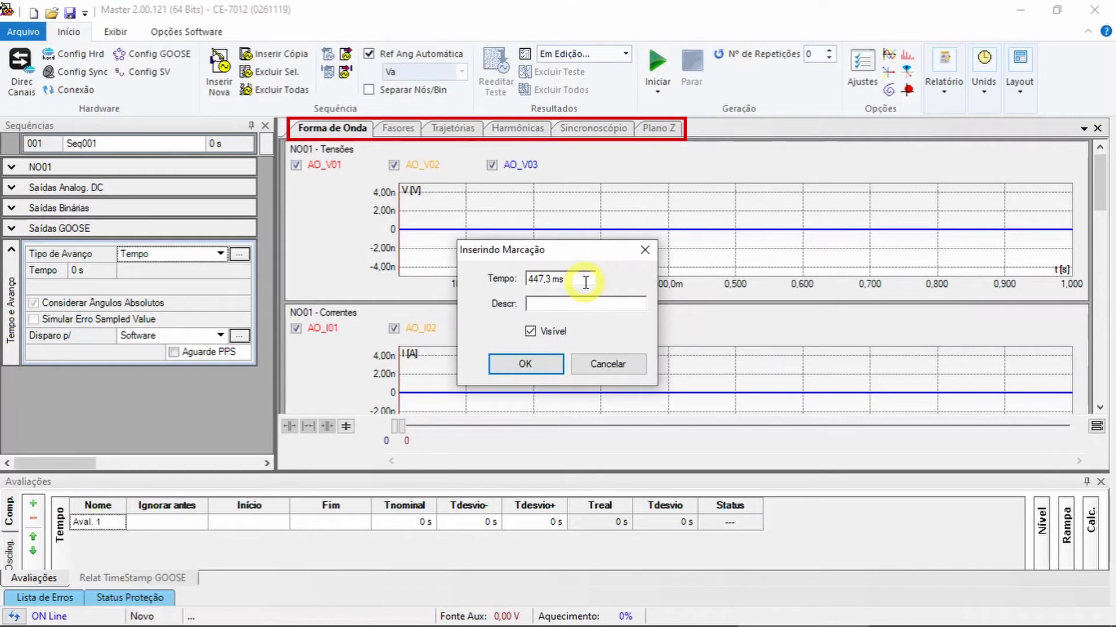
{"action": "double_click", "coordinate": [585, 283]}
{"action": "type", "text": "0,500s"}
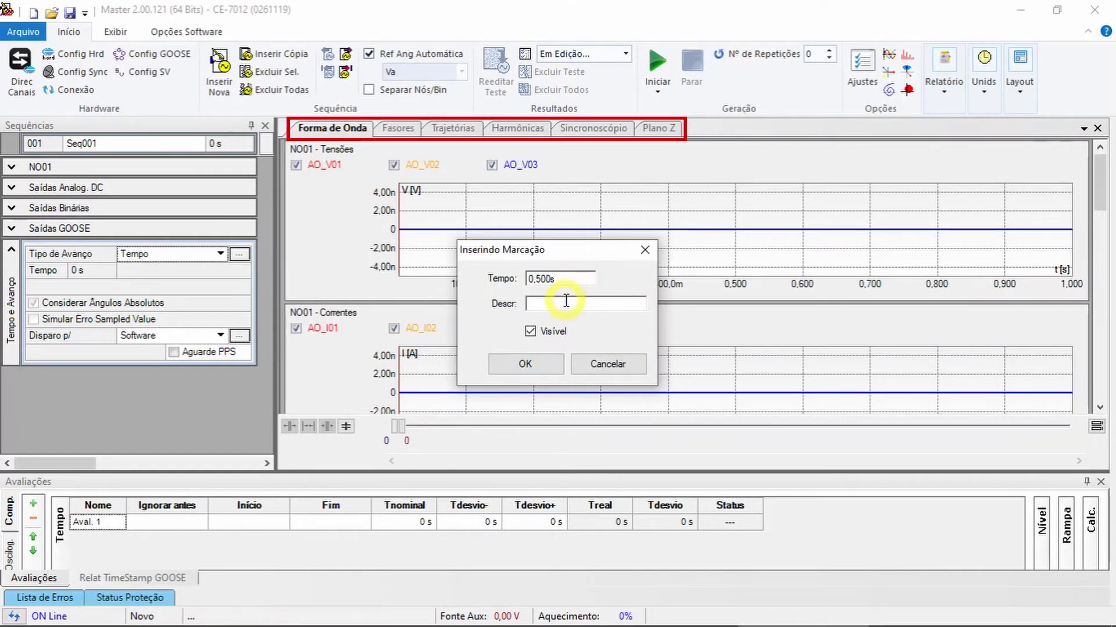
{"action": "left_click", "coordinate": [565, 301]}
{"action": "type", "text": "marc001"}
{"action": "left_click", "coordinate": [559, 367]}
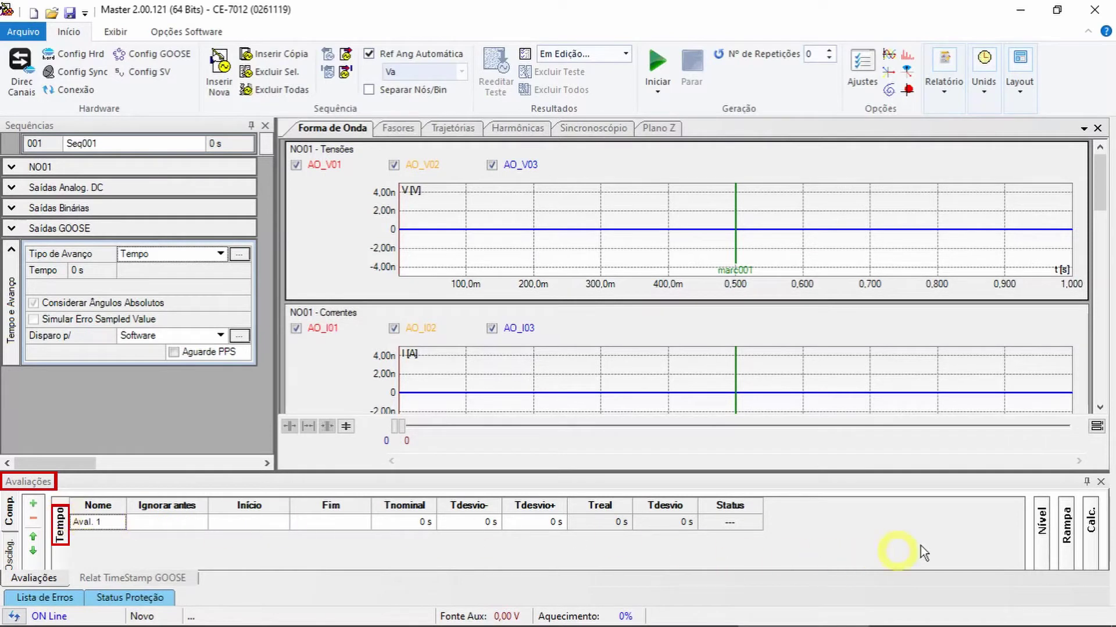
- Review the Nível, Rampa and Calc. evaluation types in Avaliações
{"action": "left_click", "coordinate": [1041, 529]}
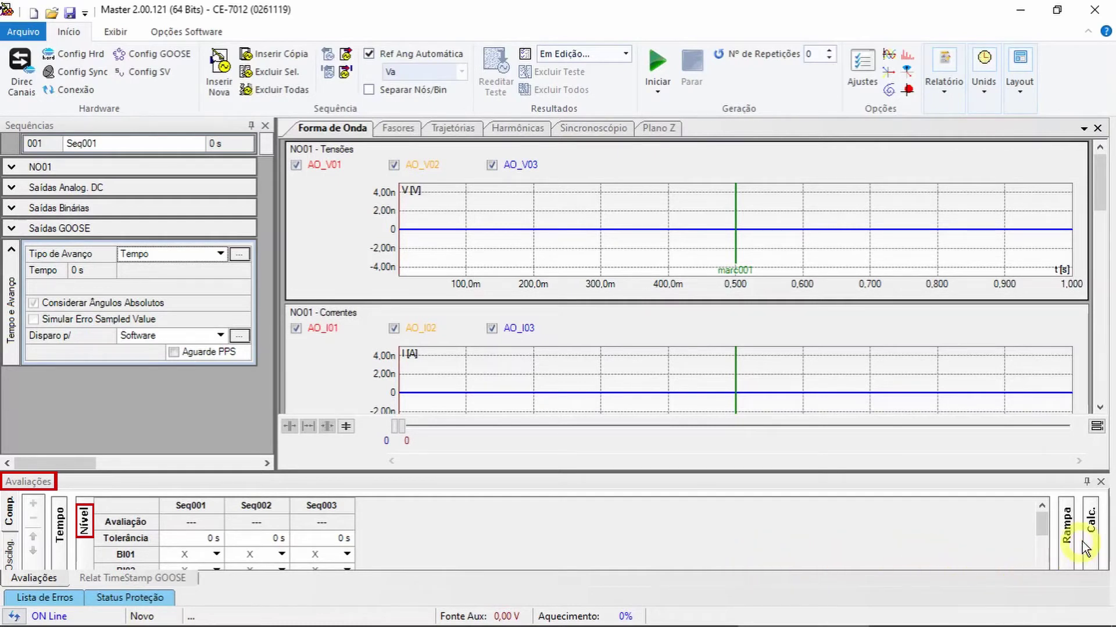
{"action": "left_click", "coordinate": [1067, 526]}
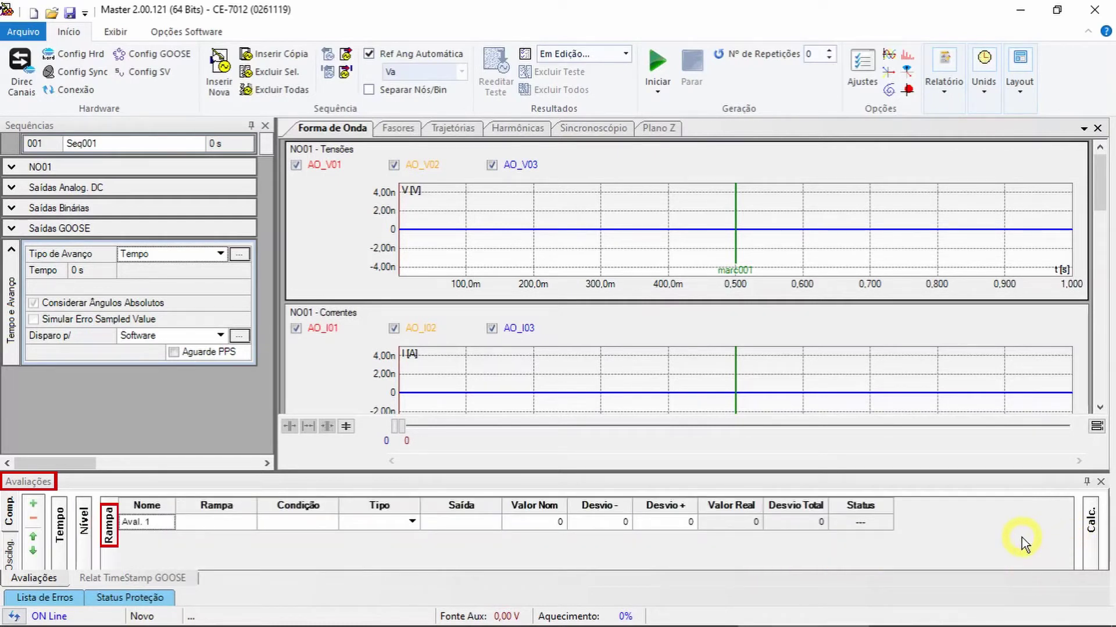
{"action": "left_click", "coordinate": [1091, 526]}
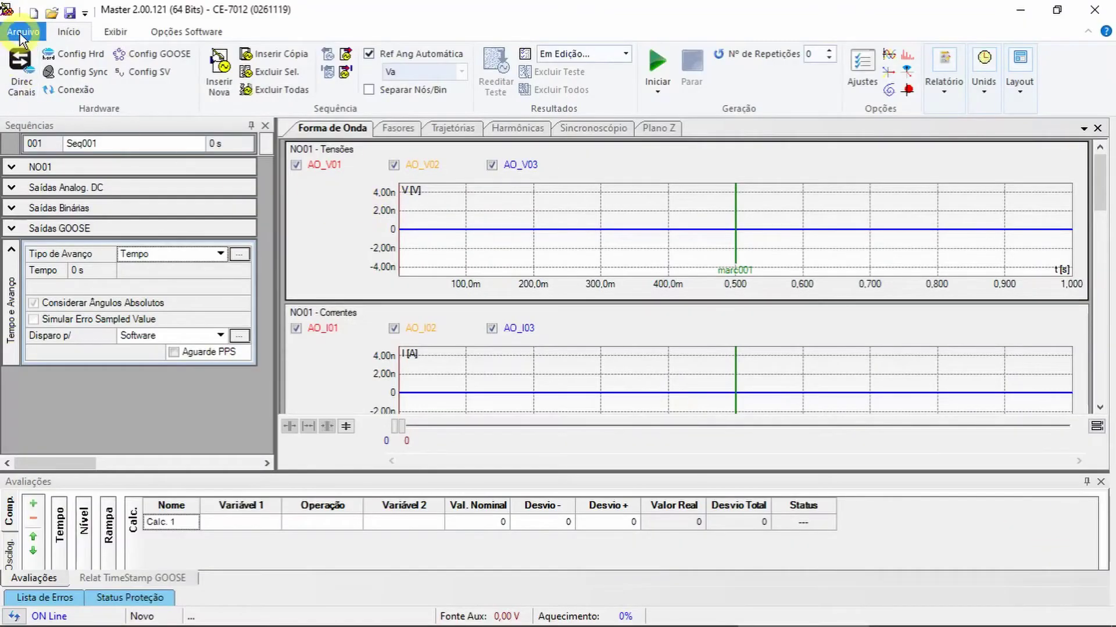
- Open the test file V11.0_Prática.ctMt from Área de Trabalho
{"action": "left_click", "coordinate": [21, 34]}
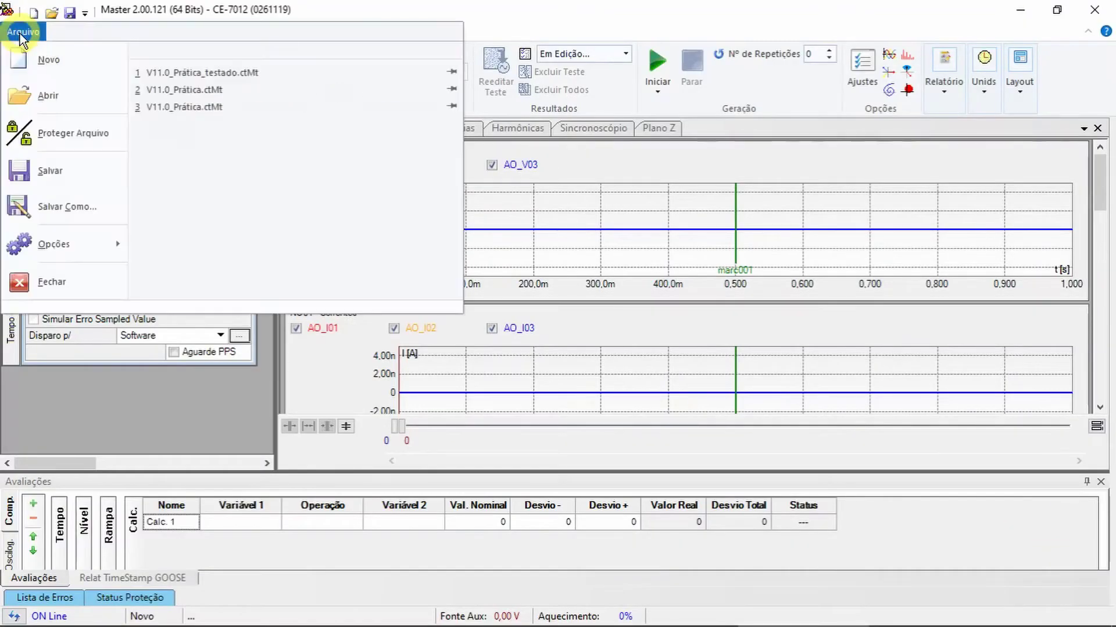
{"action": "left_click", "coordinate": [50, 97]}
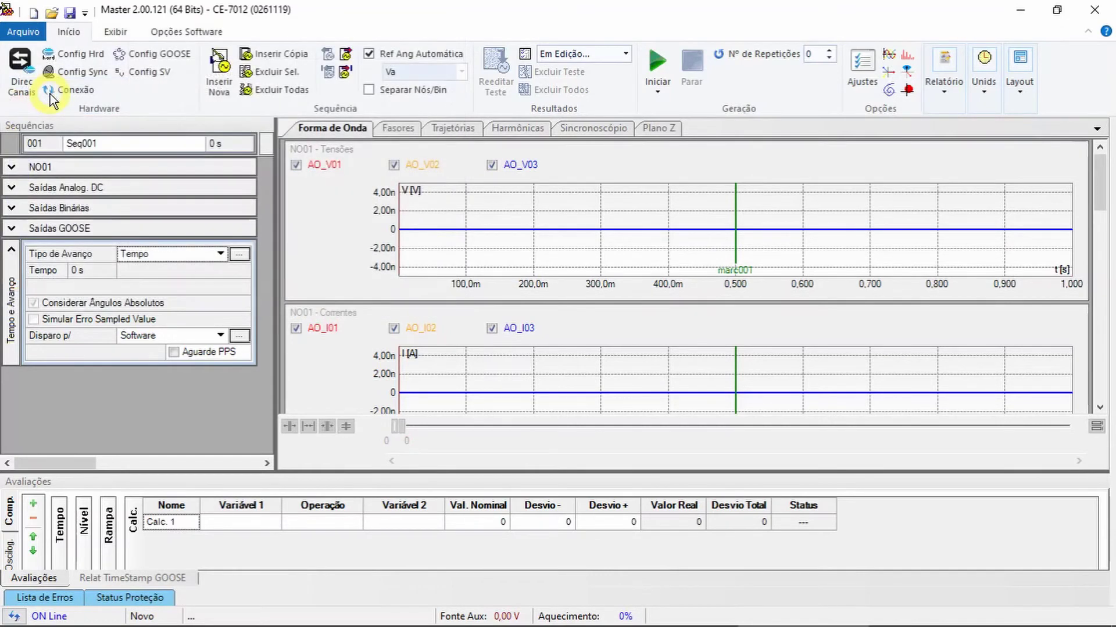
{"action": "left_click", "coordinate": [570, 366]}
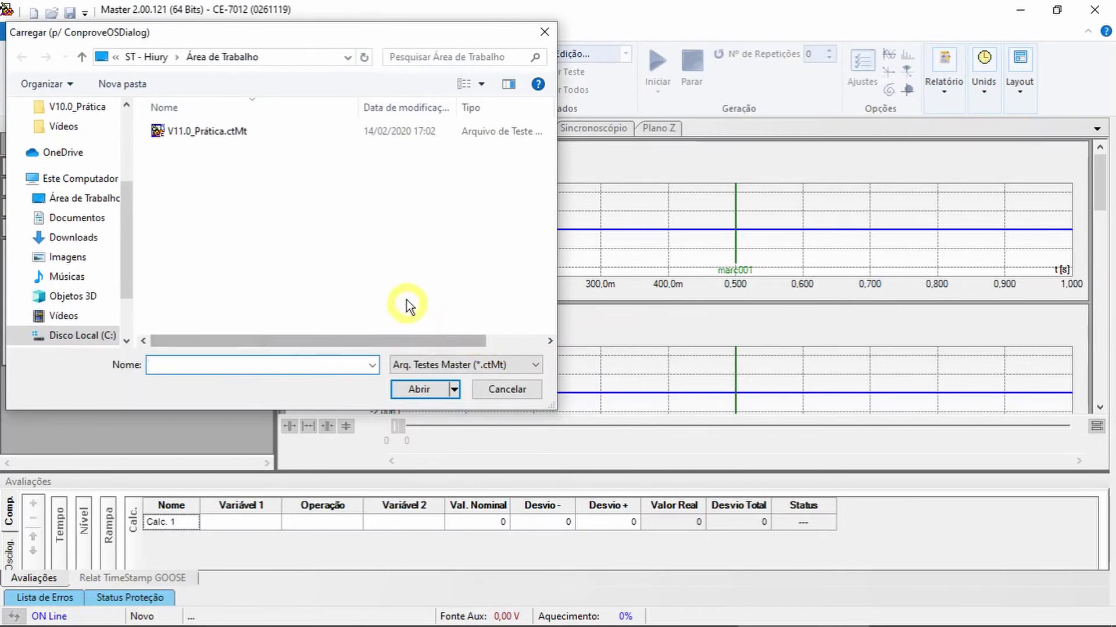
{"action": "left_click", "coordinate": [264, 129]}
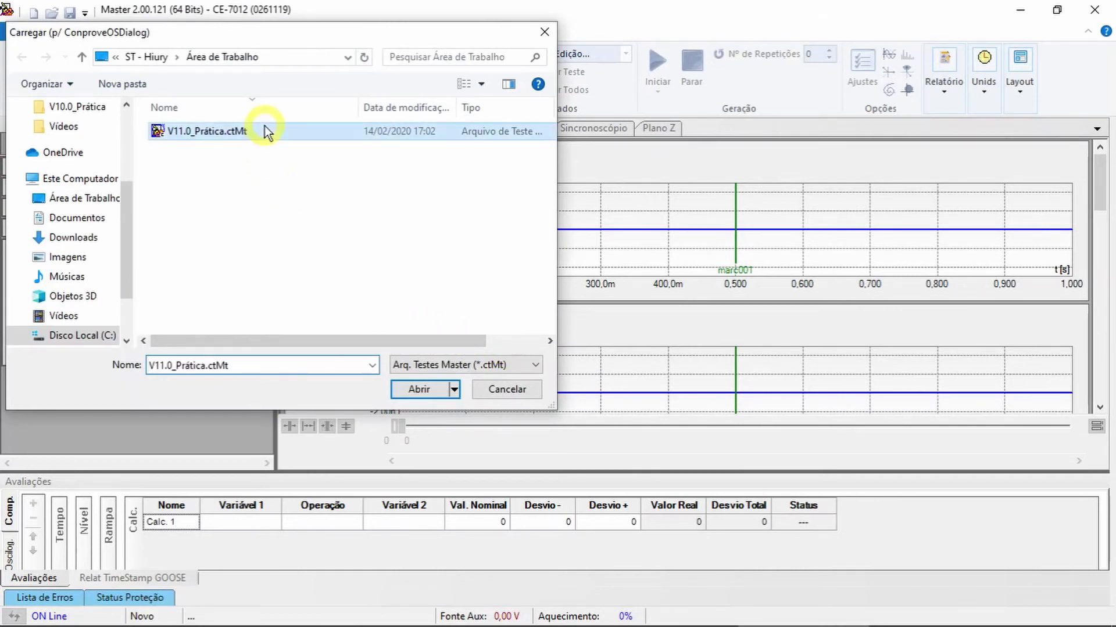
{"action": "left_click", "coordinate": [418, 386]}
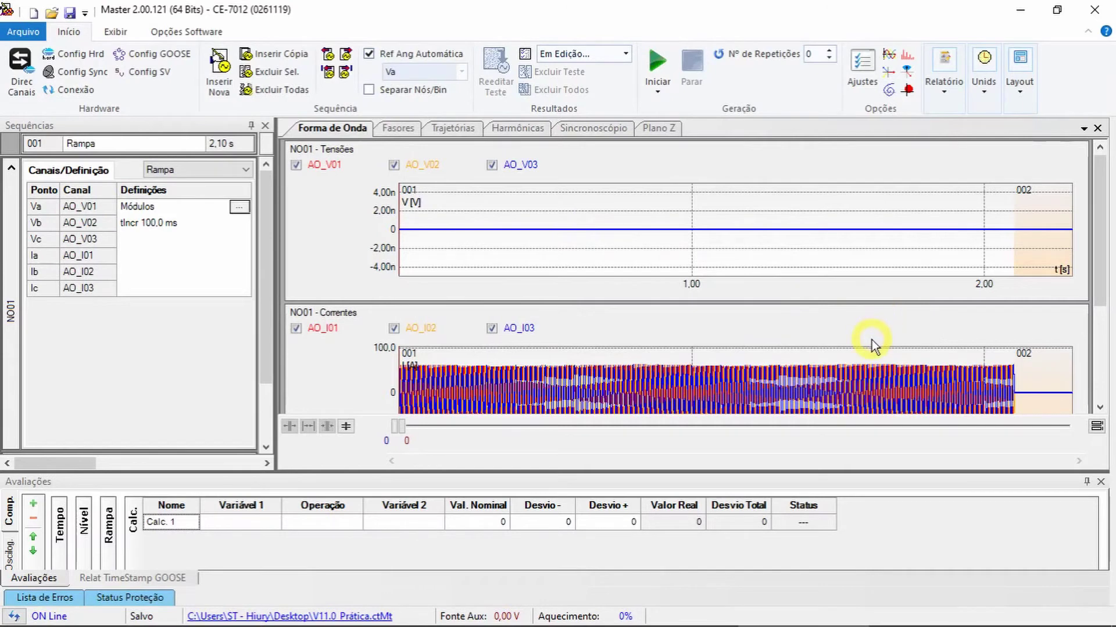
- Review the loaded test's current waveforms, its Tempo evaluation and the sequences Rampa, Pré-falta and COMTRADE/Falta
{"action": "scroll", "coordinate": [871, 340], "scroll_direction": "down", "scroll_amount": 3}
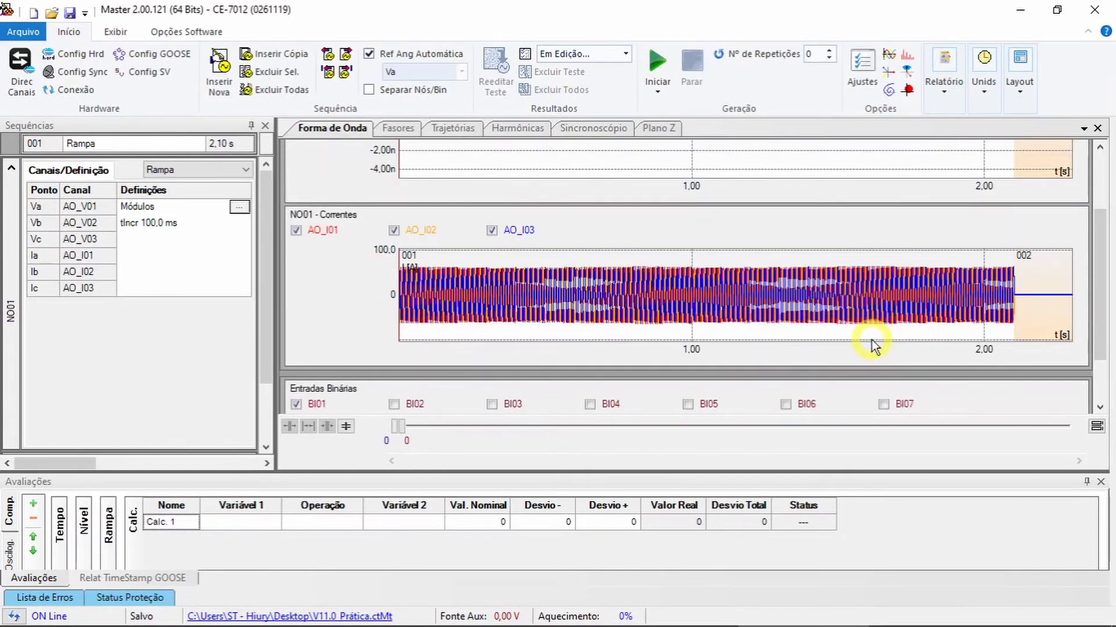
{"action": "left_click", "coordinate": [61, 521]}
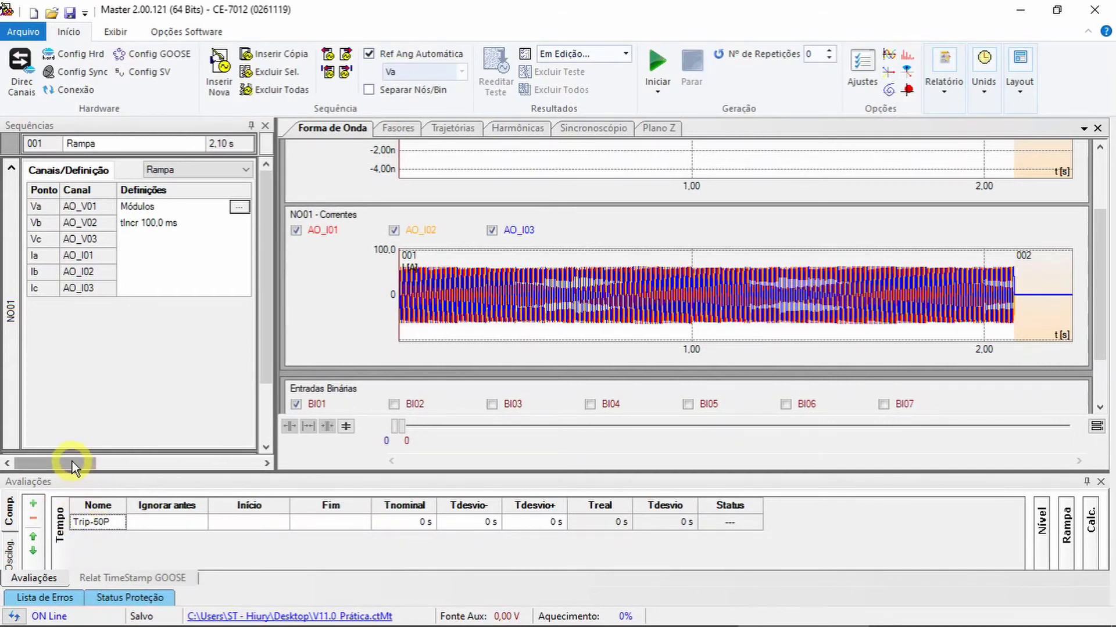
{"action": "left_click_drag", "start_coordinate": [68, 462], "coordinate": [99, 462]}
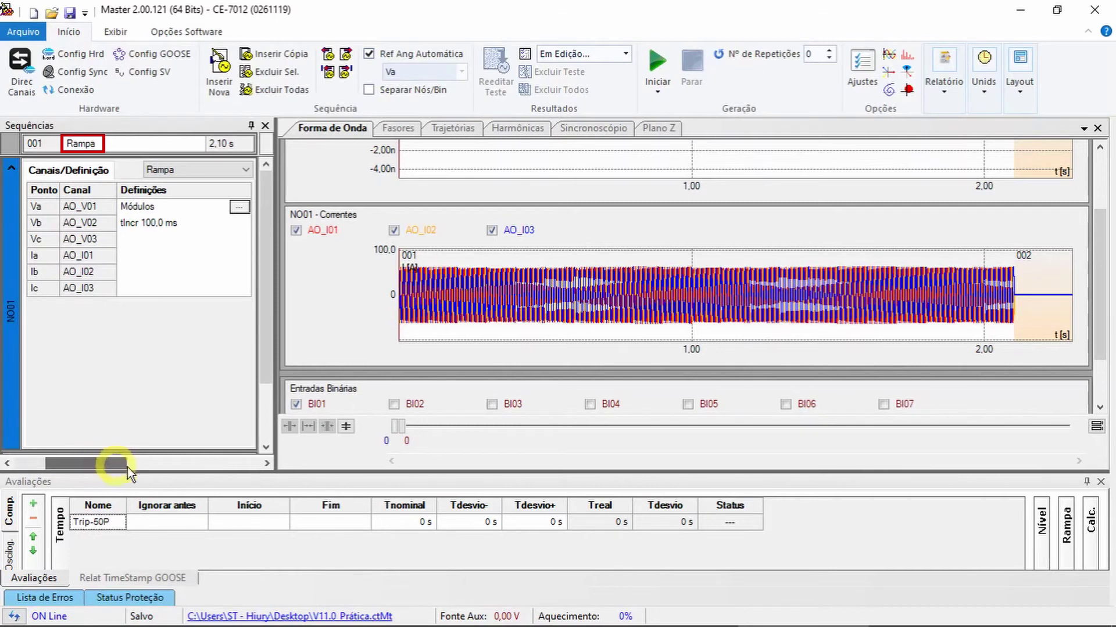
{"action": "left_click", "coordinate": [262, 459]}
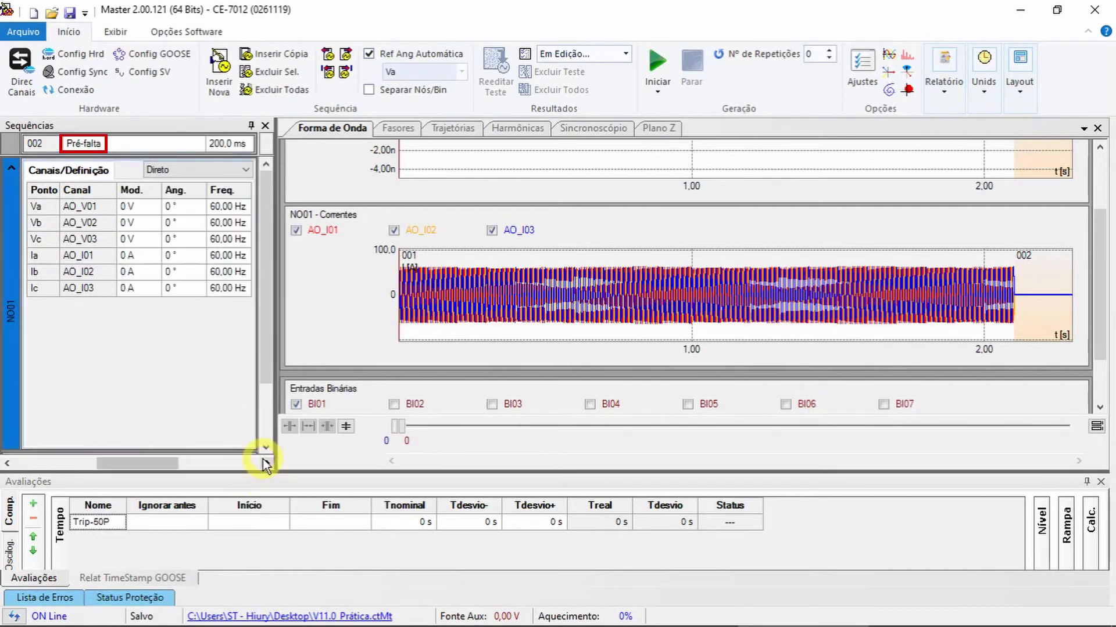
{"action": "left_click", "coordinate": [269, 462]}
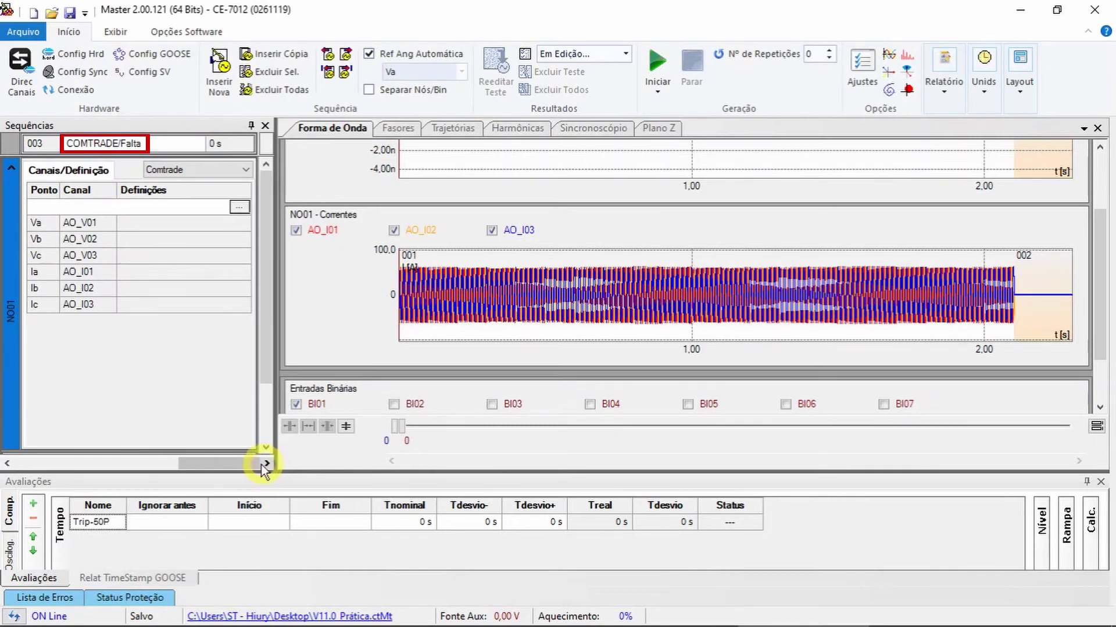
- Examine the ramp's initial values, limits and increments in sequence 001 Rampa
{"action": "left_click_drag", "start_coordinate": [238, 461], "coordinate": [53, 447]}
{"action": "left_click", "coordinate": [238, 207]}
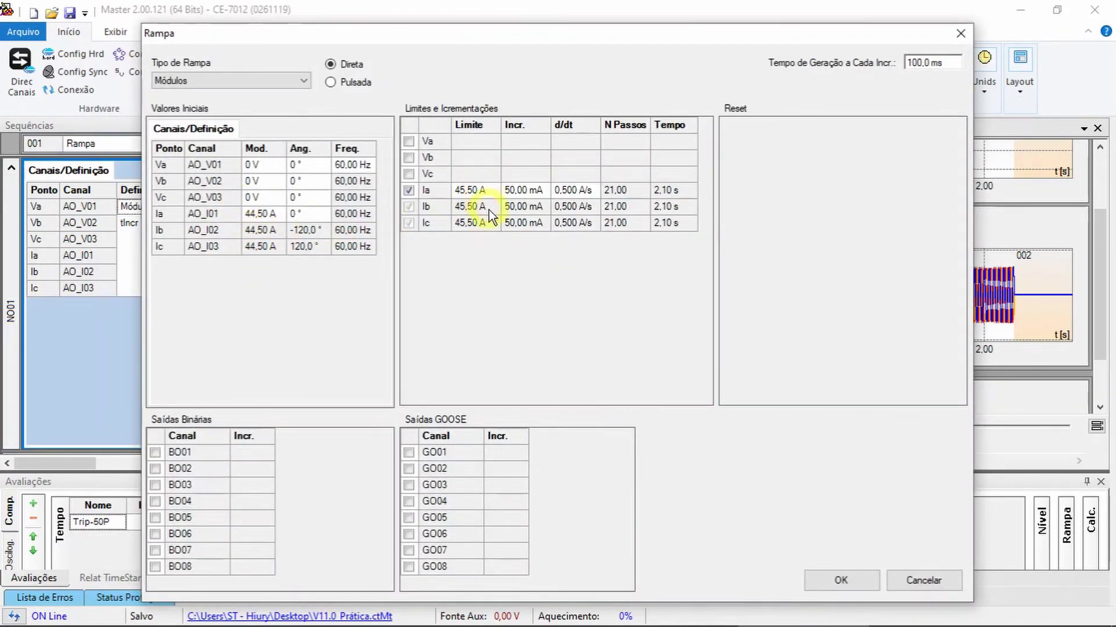
{"action": "left_click", "coordinate": [840, 580]}
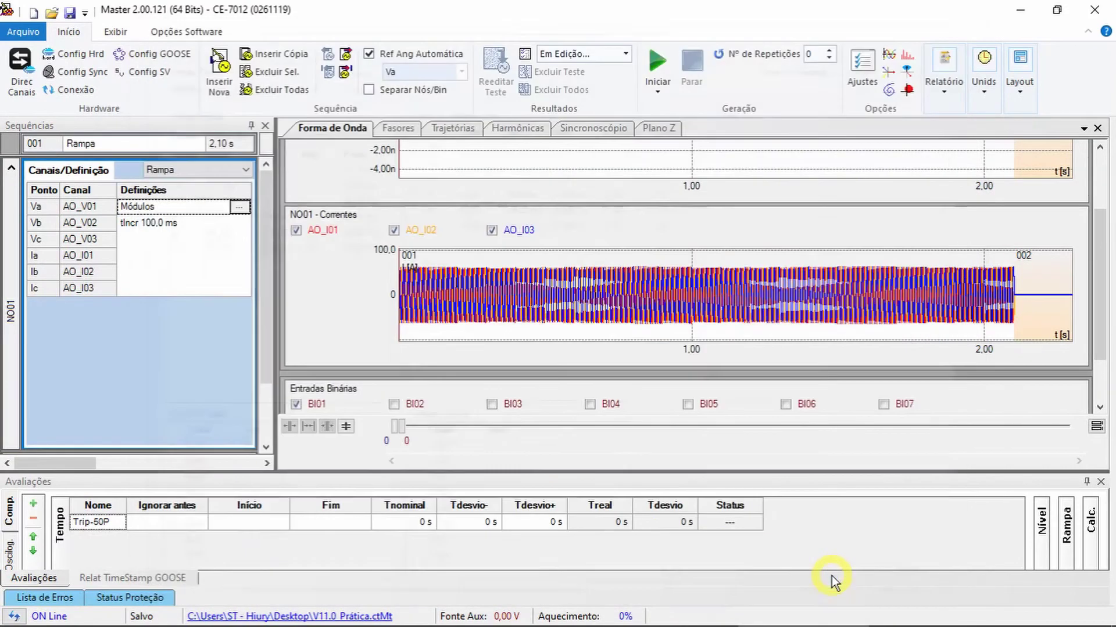
- Set the currents of sequence 002 Pré-falta to Trif. Eq. - Rot. Nominal with a 5 A magnitude
{"action": "left_click", "coordinate": [267, 463]}
{"action": "right_click", "coordinate": [138, 256]}
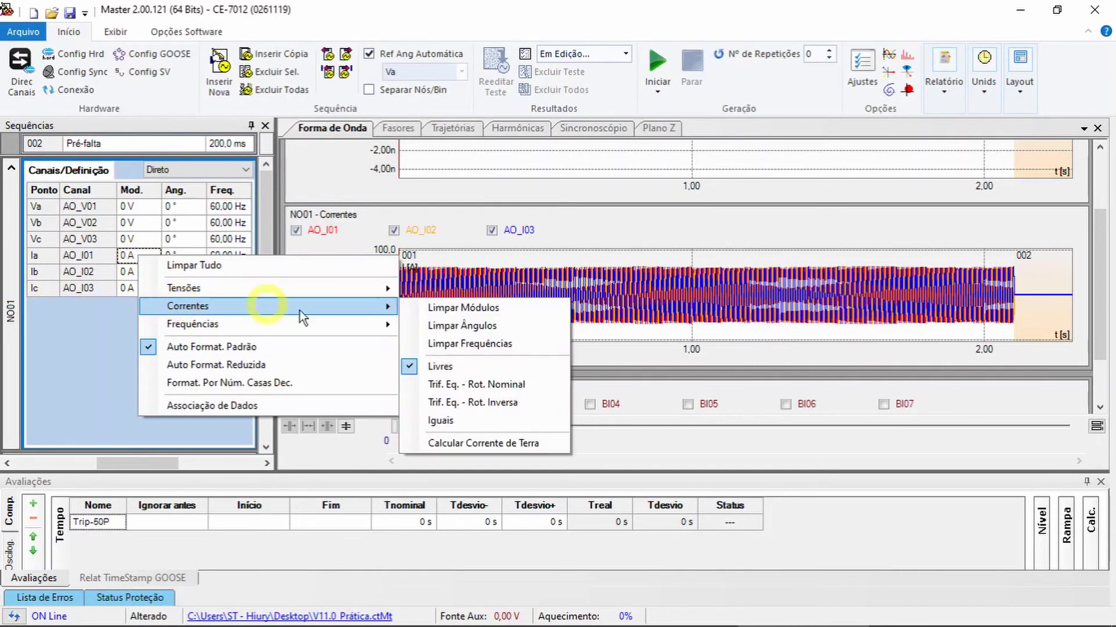
{"action": "left_click", "coordinate": [430, 384]}
{"action": "type", "text": "5"}
{"action": "key", "text": "Return"}
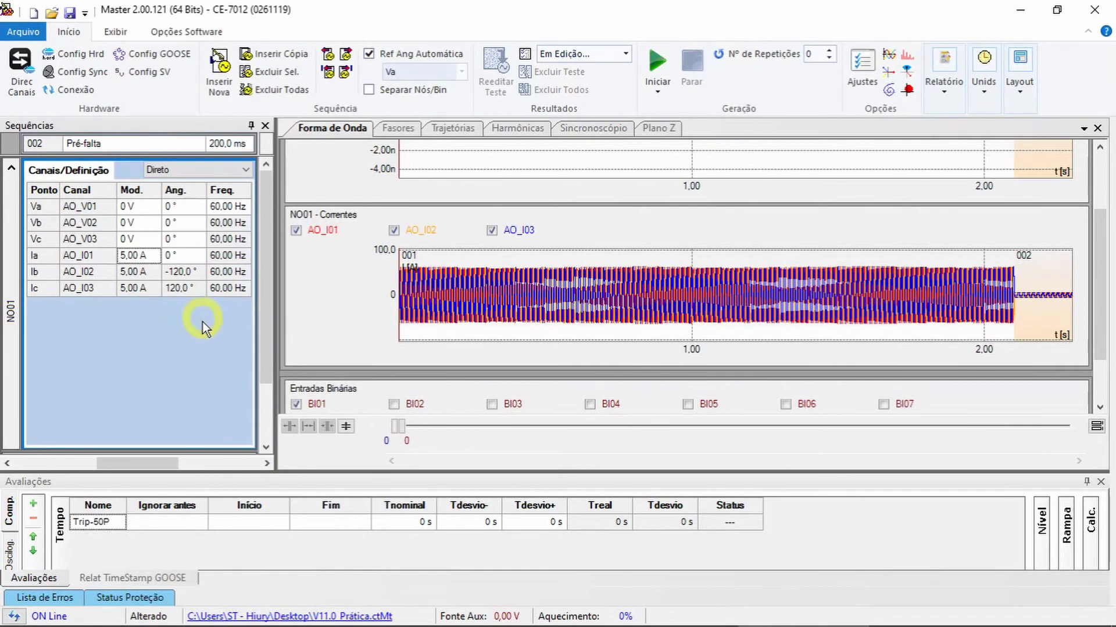
- Load the COMTRADE file V11.0_Prática.CFG from Área de Trabalho into sequence 003 COMTRADE/Falta
{"action": "left_click_drag", "start_coordinate": [168, 464], "coordinate": [249, 463]}
{"action": "left_click", "coordinate": [239, 208]}
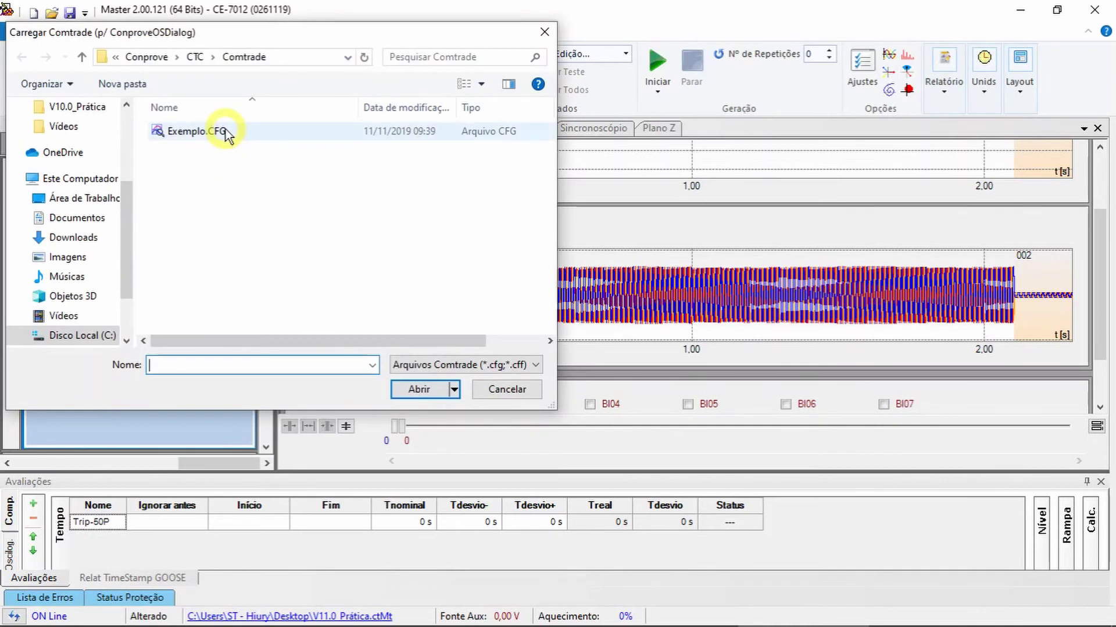
{"action": "left_click", "coordinate": [76, 198]}
{"action": "left_click", "coordinate": [192, 131]}
{"action": "left_click", "coordinate": [416, 389]}
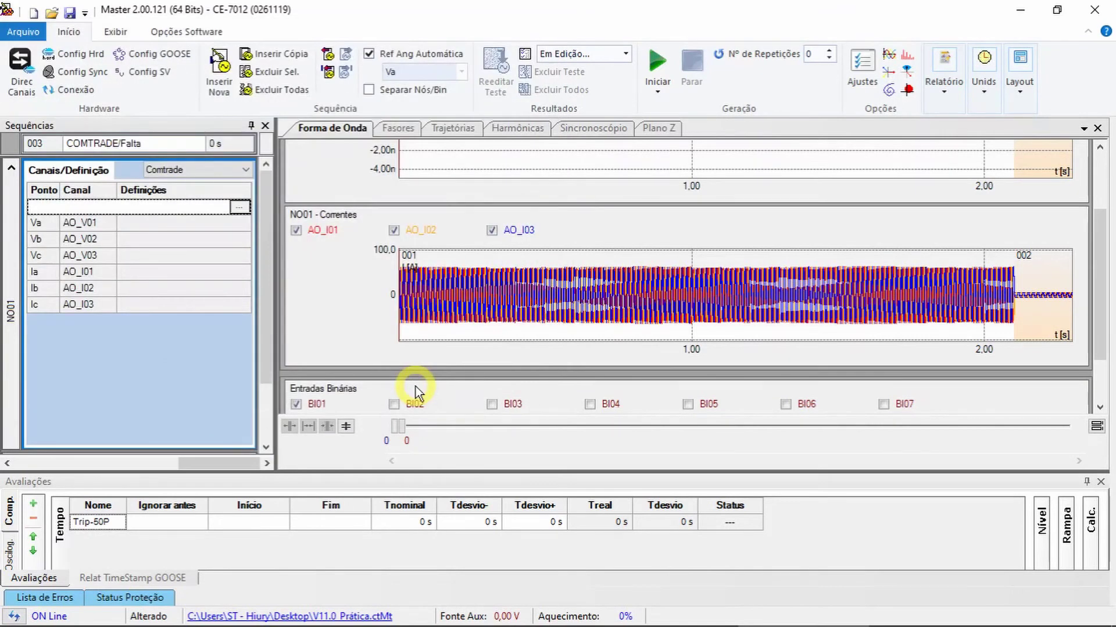
- Map the COMTRADE voltages MPV3p1:V A, V B and V C to the generation points Va, Vb and Vc
{"action": "left_click", "coordinate": [431, 359]}
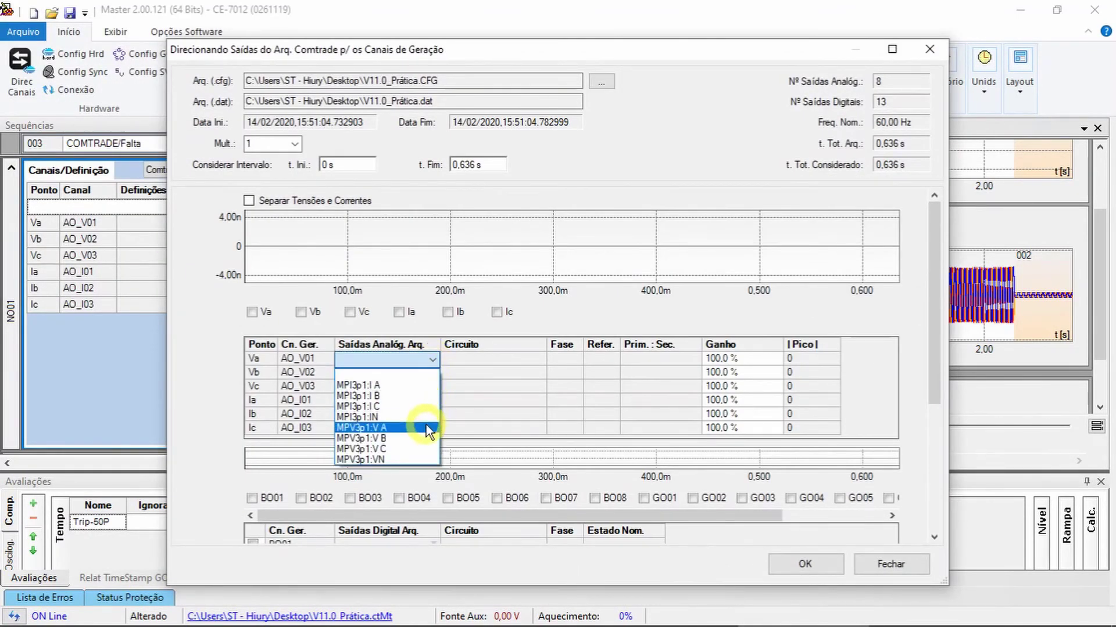
{"action": "left_click", "coordinate": [427, 428]}
{"action": "left_click", "coordinate": [430, 373]}
{"action": "left_click", "coordinate": [419, 453]}
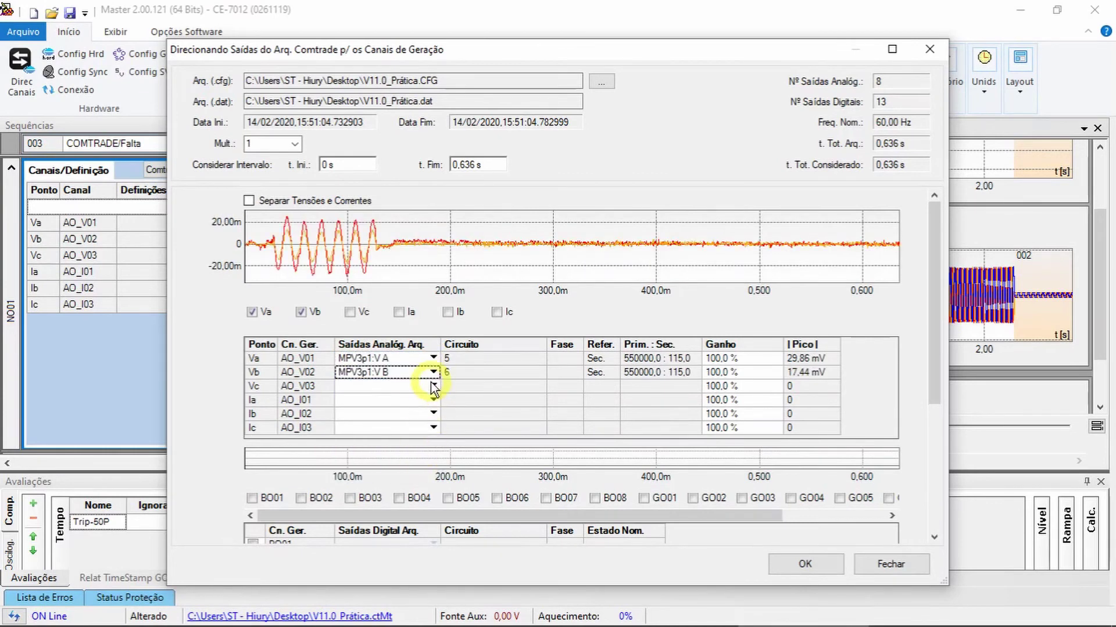
{"action": "left_click", "coordinate": [433, 386]}
{"action": "left_click", "coordinate": [423, 477]}
- Map the COMTRADE currents MPI3p1:I A, I B and I C to Ia, Ib and Ic, and apply the channel mapping
{"action": "left_click", "coordinate": [434, 401]}
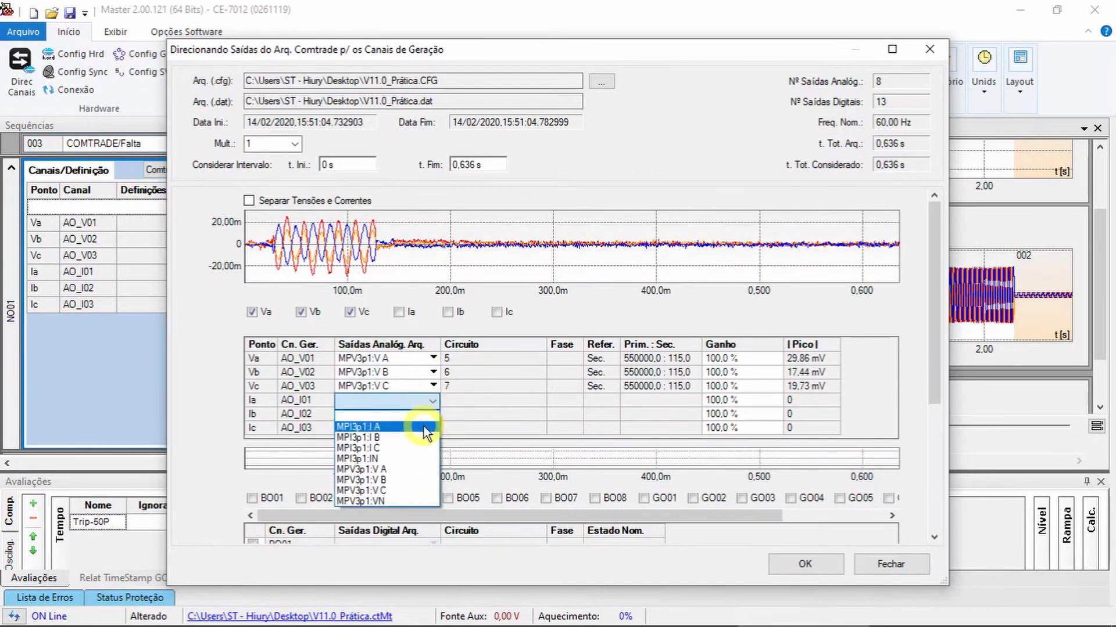
{"action": "left_click", "coordinate": [424, 423]}
{"action": "left_click", "coordinate": [432, 415]}
{"action": "left_click", "coordinate": [423, 450]}
{"action": "left_click", "coordinate": [427, 428]}
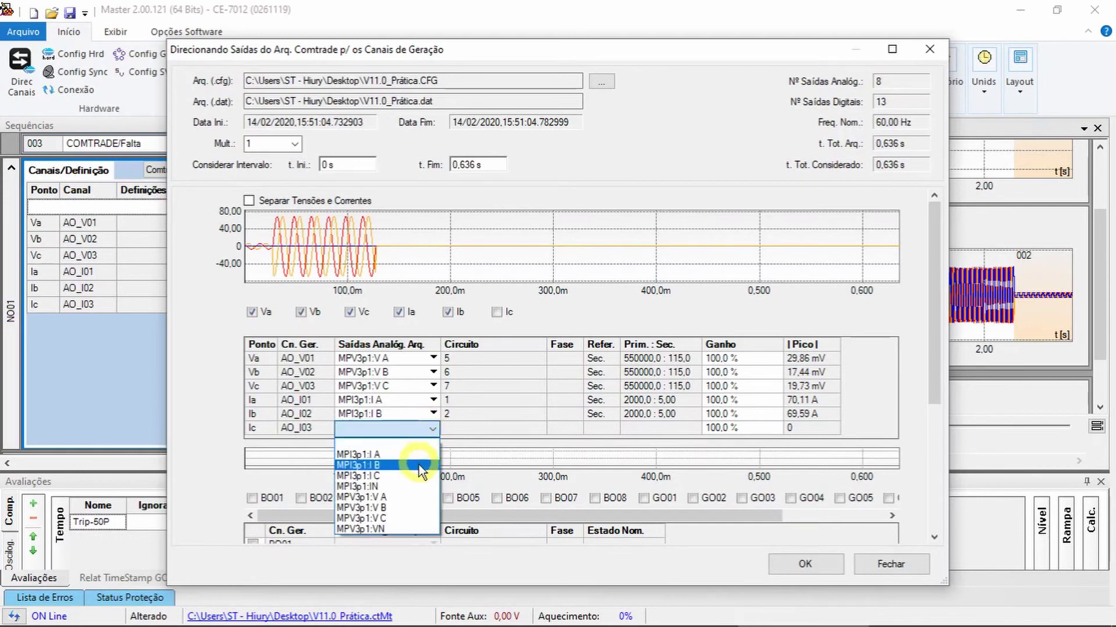
{"action": "left_click", "coordinate": [416, 477]}
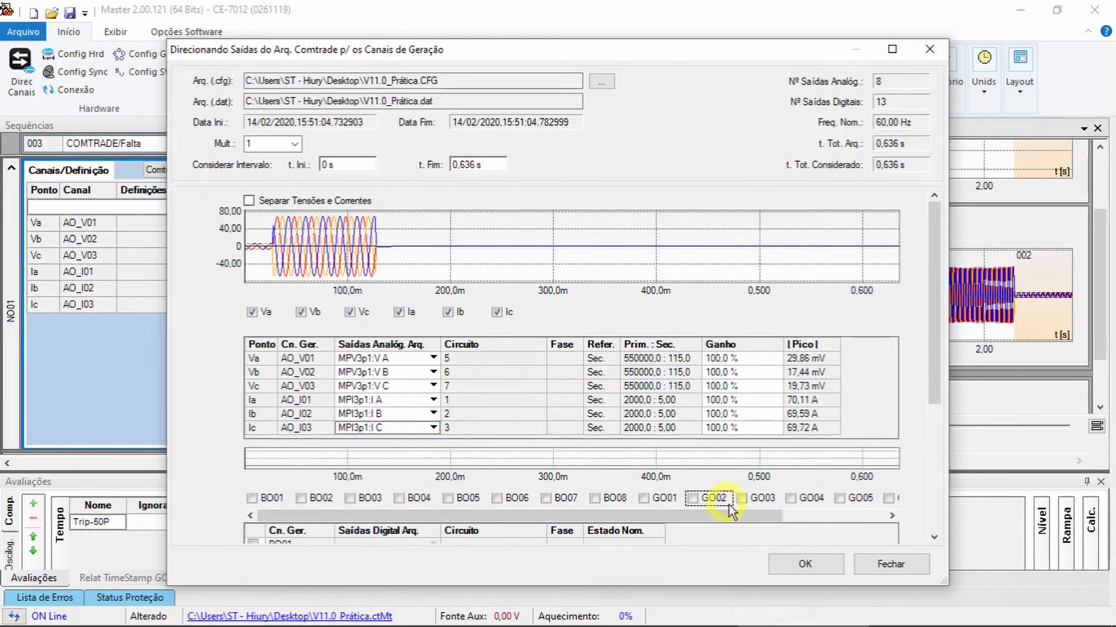
{"action": "left_click", "coordinate": [806, 565]}
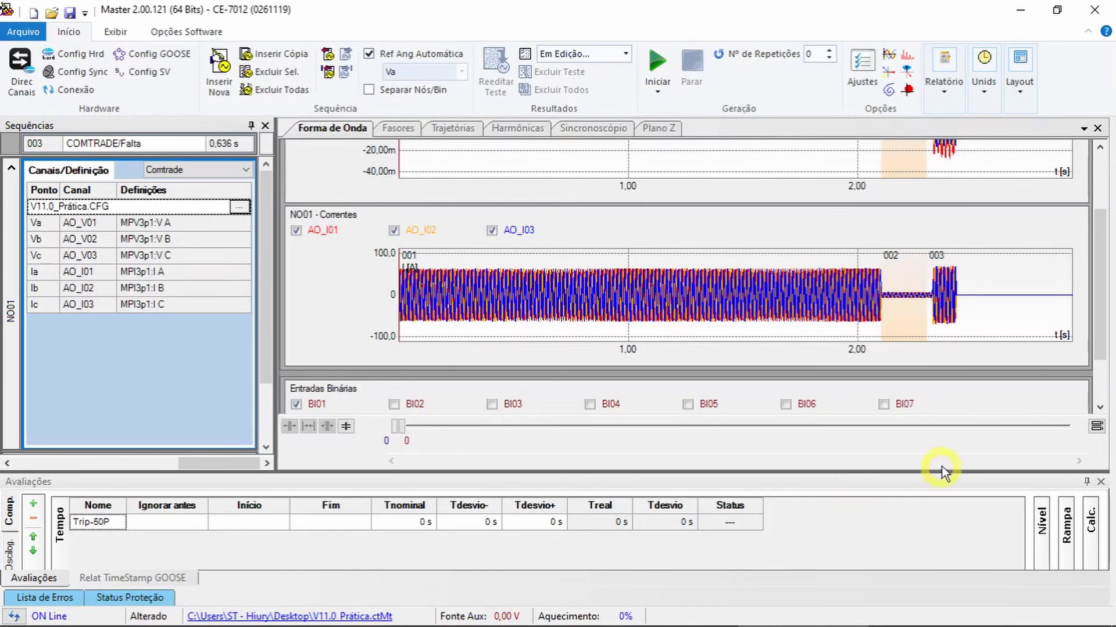
{"action": "scroll", "coordinate": [942, 299], "scroll_direction": "down", "scroll_amount": 1}
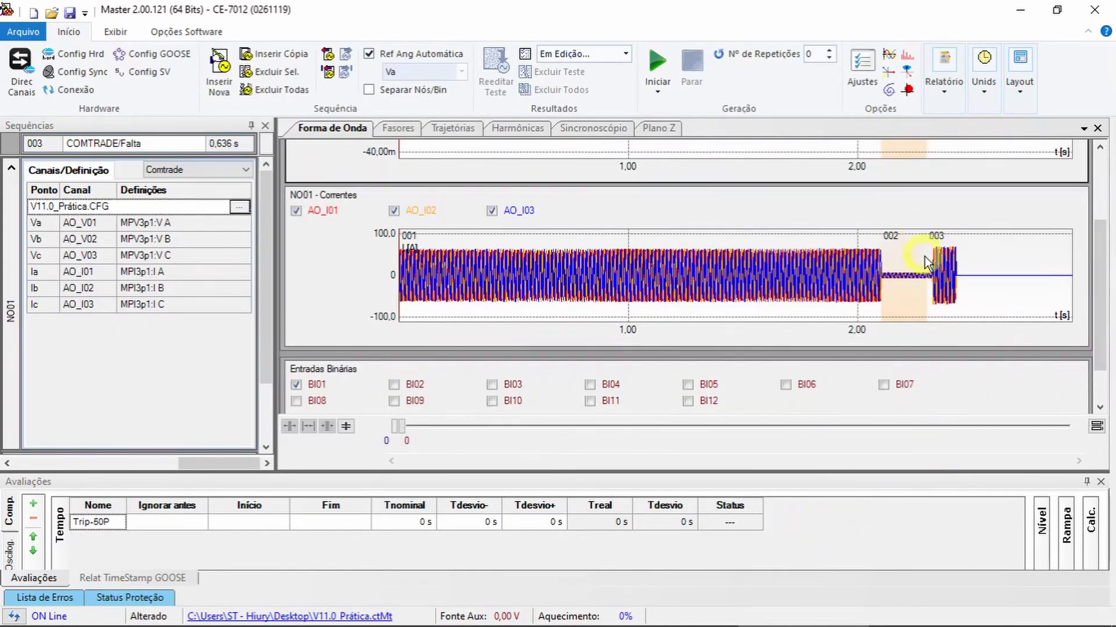
- Insert a visible marking described 50-1 where the fault current begins in sequence 003, at about 2.33 s
{"action": "left_click_drag", "start_coordinate": [940, 324], "coordinate": [941, 317]}
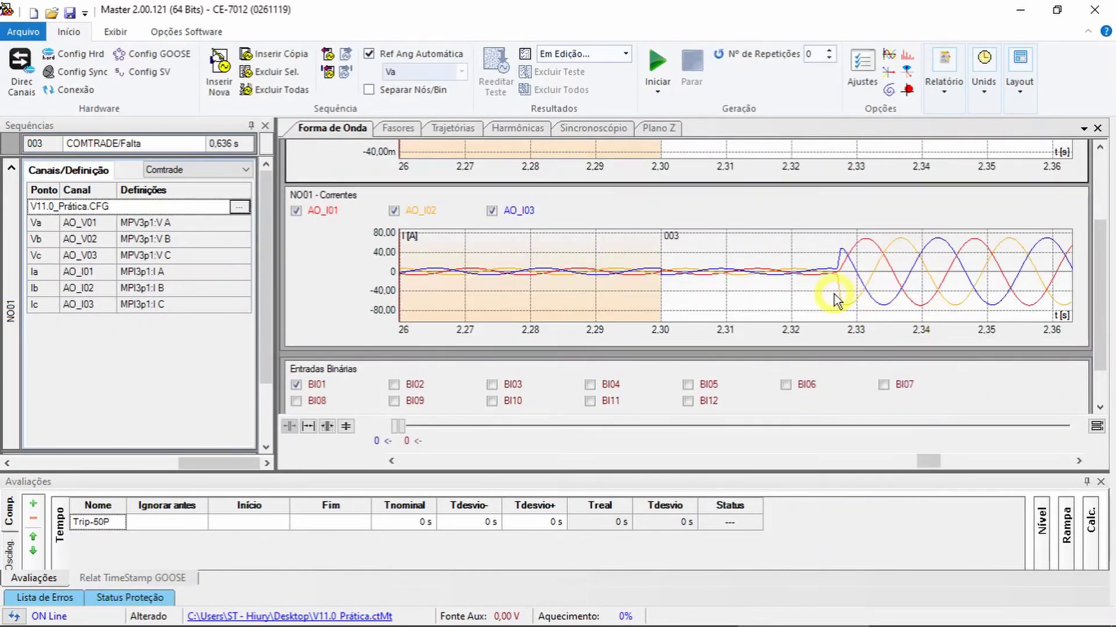
{"action": "right_click", "coordinate": [834, 296]}
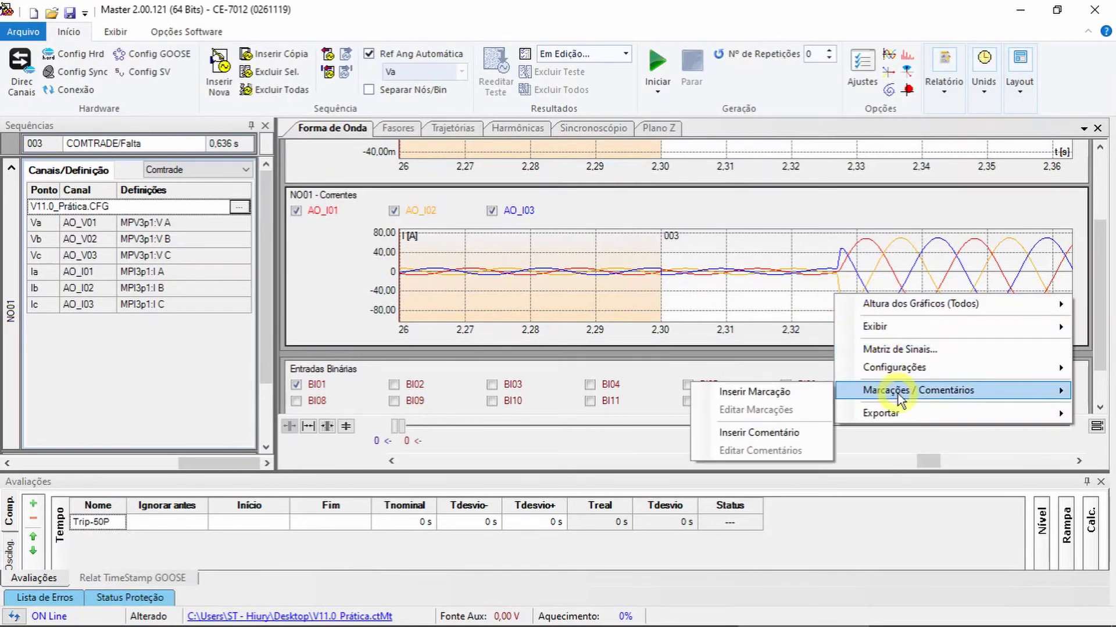
{"action": "left_click", "coordinate": [755, 389]}
{"action": "left_click", "coordinate": [572, 300]}
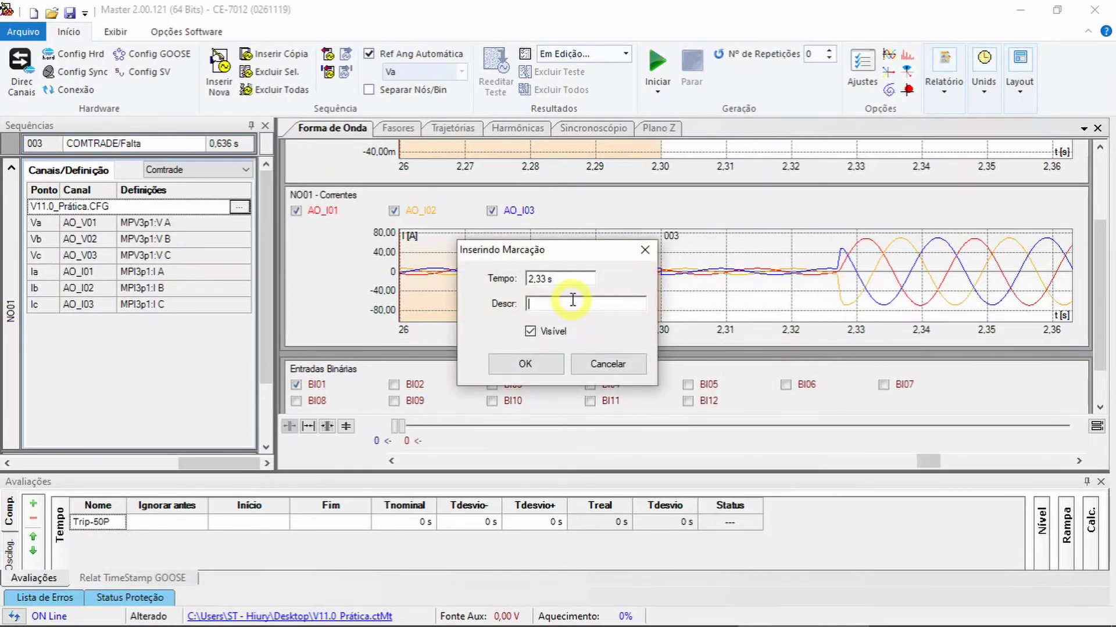
{"action": "type", "text": "50-1"}
{"action": "left_click", "coordinate": [525, 364]}
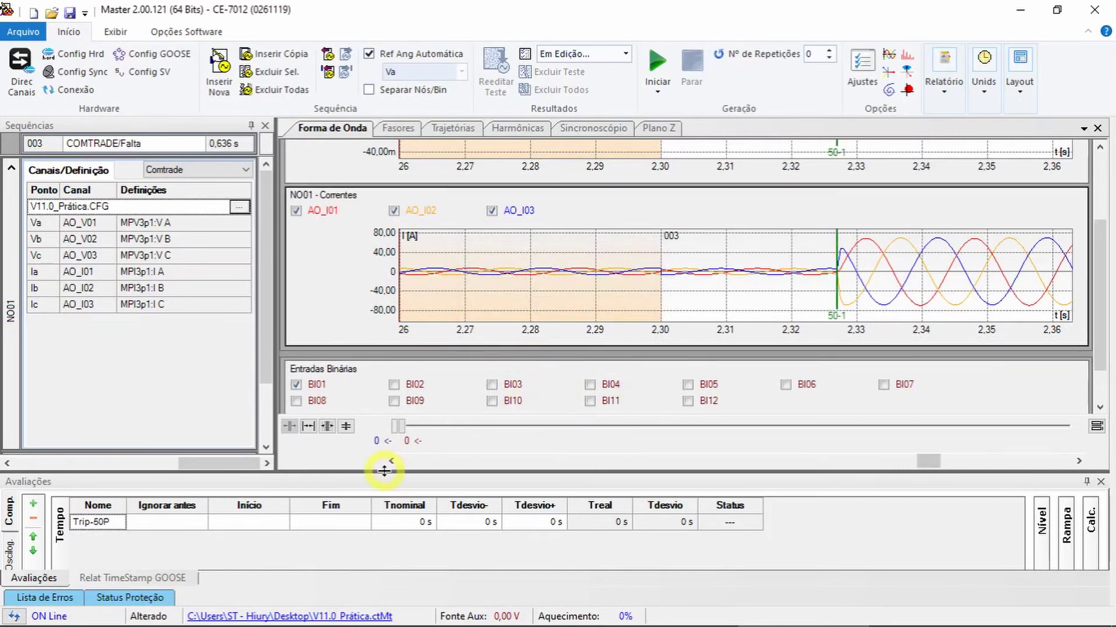
- Configure the Trip-50P time evaluation with marking #50-1 for Ignorar antes and Início, and BI01 (↑) for Fim
{"action": "left_click", "coordinate": [192, 521]}
{"action": "scroll", "coordinate": [201, 553], "scroll_direction": "down", "scroll_amount": 2}
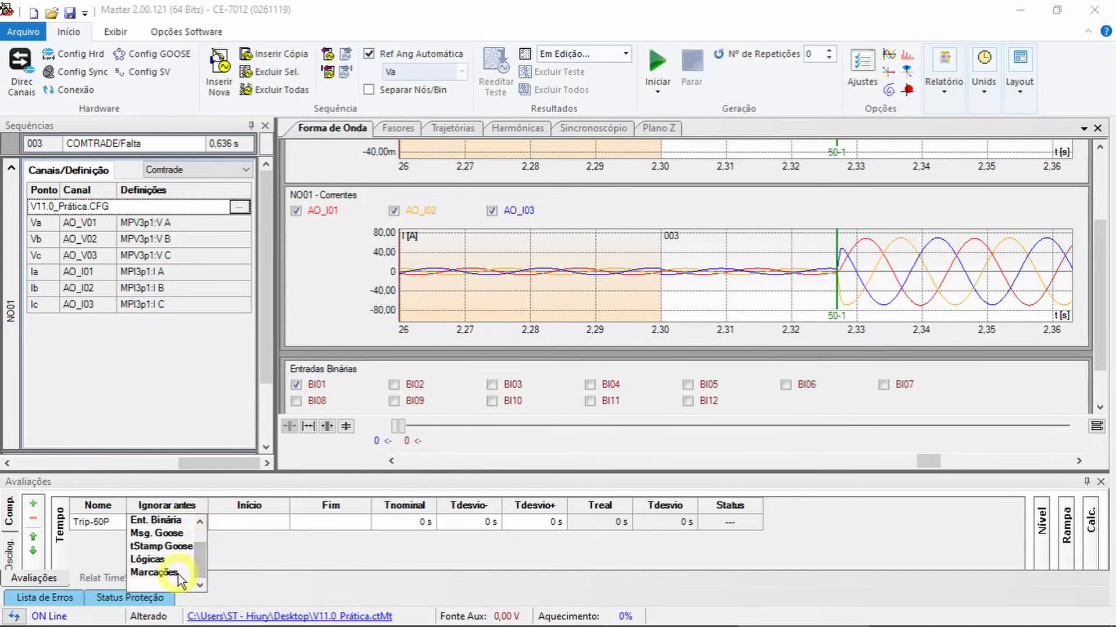
{"action": "left_click", "coordinate": [174, 572]}
{"action": "left_click", "coordinate": [264, 522]}
{"action": "scroll", "coordinate": [273, 558], "scroll_direction": "down", "scroll_amount": 2}
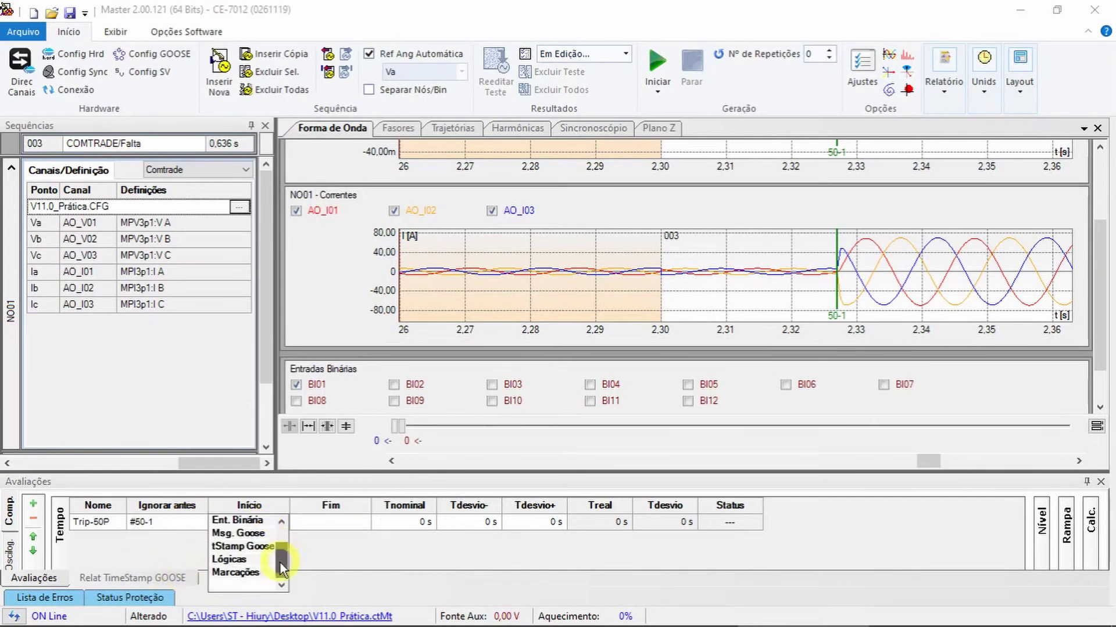
{"action": "left_click", "coordinate": [233, 579]}
{"action": "left_click", "coordinate": [359, 523]}
{"action": "left_click", "coordinate": [359, 522]}
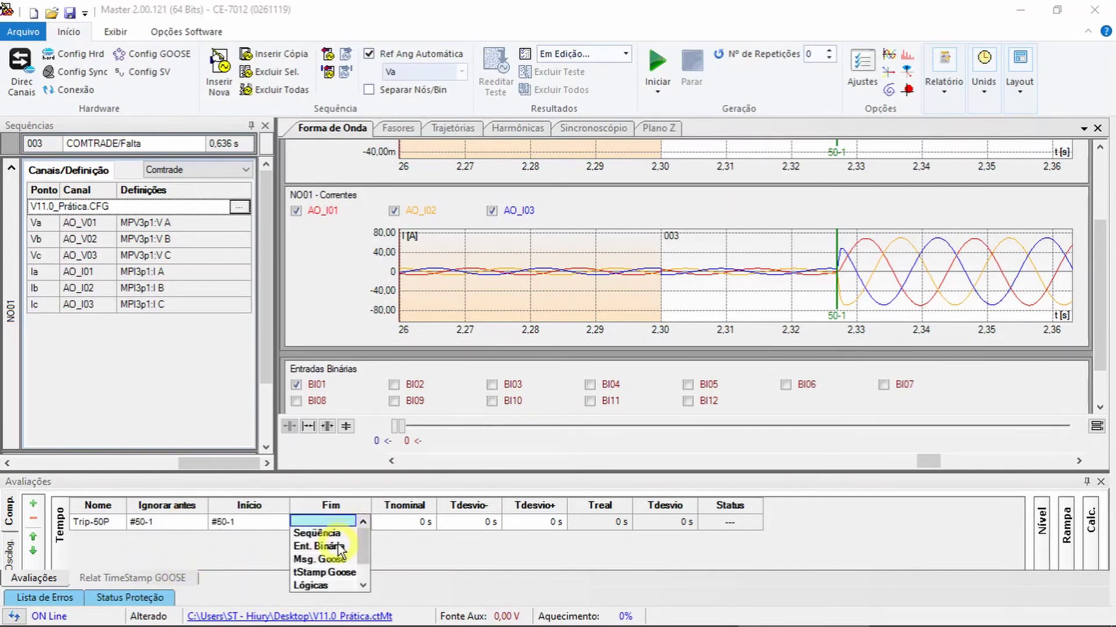
{"action": "left_click", "coordinate": [324, 548]}
{"action": "left_click", "coordinate": [314, 544]}
- Set both the negative and positive time deviations of the Trip-50P evaluation to 35 ms
{"action": "left_click", "coordinate": [476, 521]}
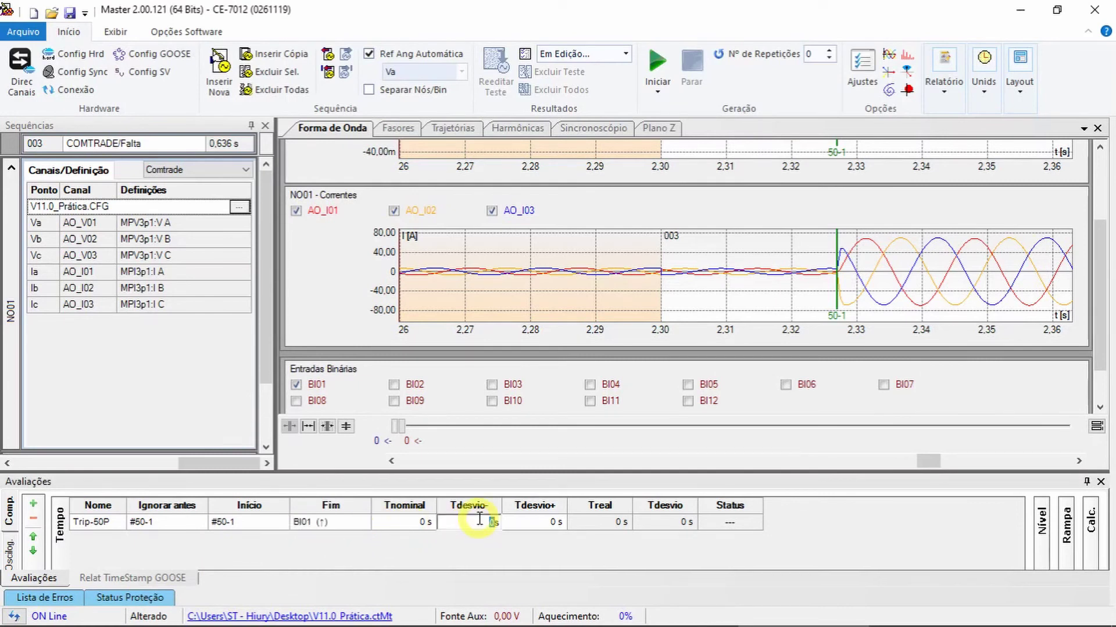
{"action": "type", "text": "35ms"}
{"action": "key", "text": "Tab"}
{"action": "type", "text": "35,00 ms"}
{"action": "key", "text": "Tab"}
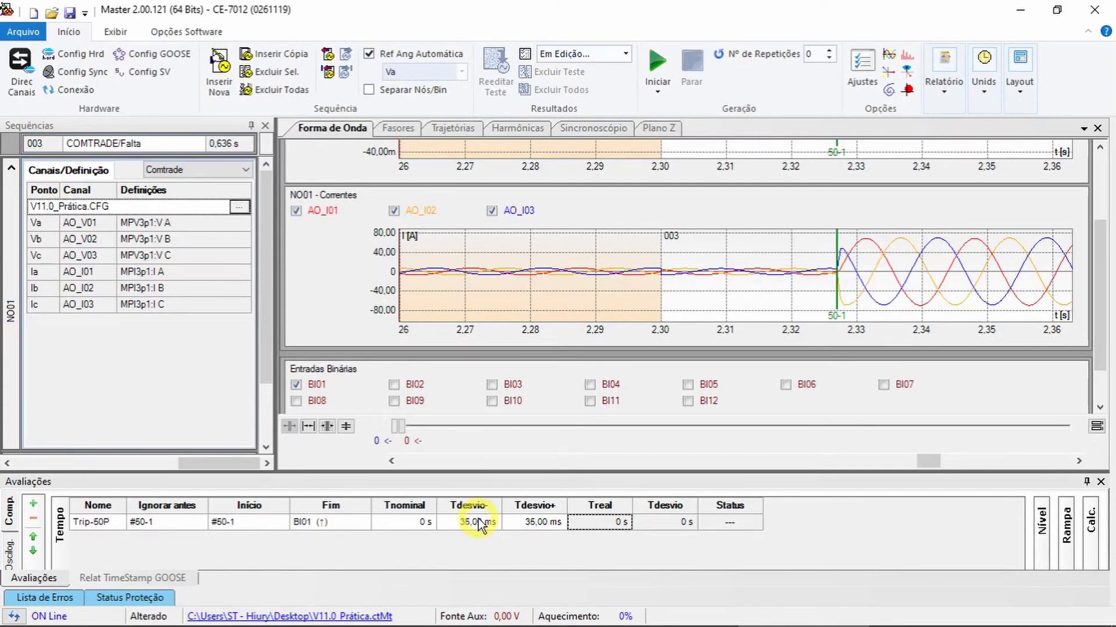
- Configure the Pickup-50P ramp evaluation with Rampa - NO01, condition BI01 (↑), type Módulo and output Ia
{"action": "left_click", "coordinate": [1065, 533]}
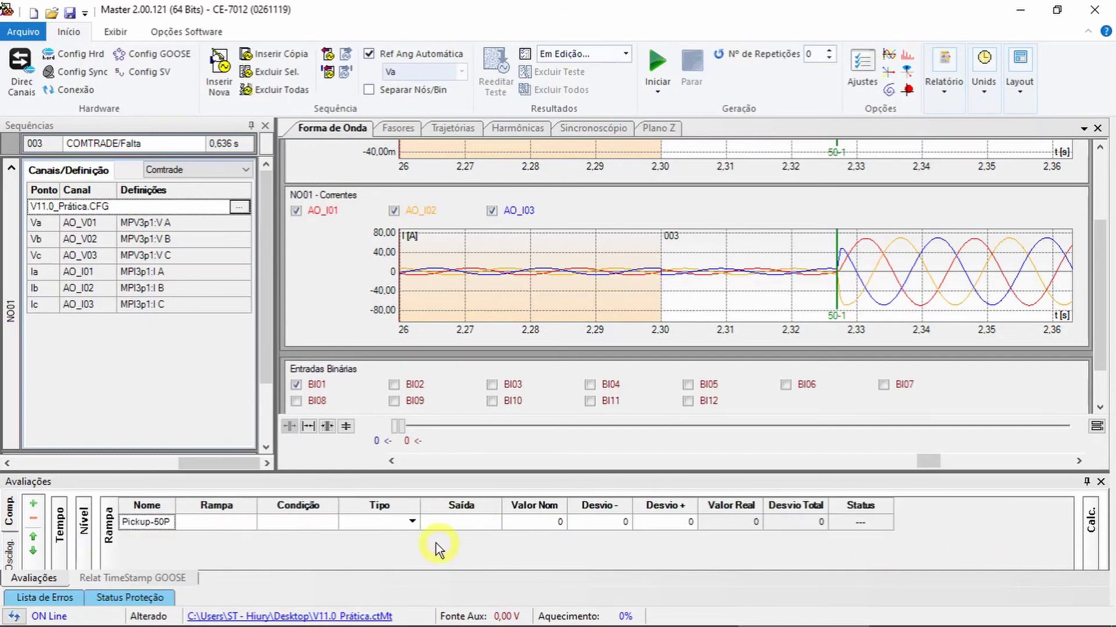
{"action": "left_click", "coordinate": [250, 524]}
{"action": "left_click", "coordinate": [209, 532]}
{"action": "left_click", "coordinate": [301, 522]}
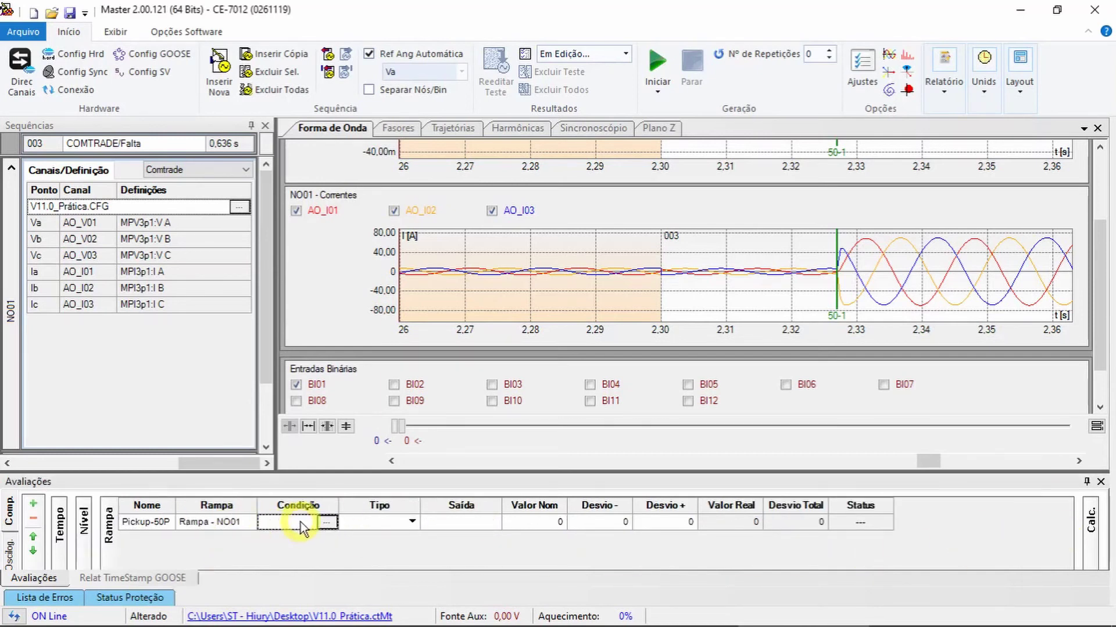
{"action": "left_click", "coordinate": [301, 522]}
{"action": "left_click", "coordinate": [302, 541]}
{"action": "left_click", "coordinate": [385, 523]}
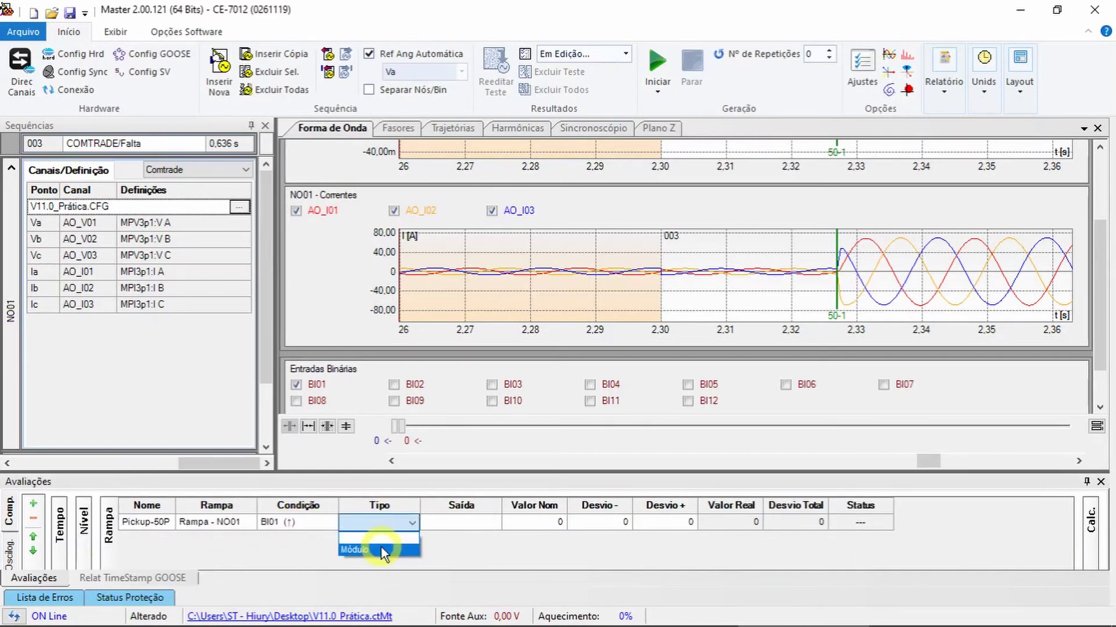
{"action": "left_click", "coordinate": [380, 549]}
{"action": "left_click", "coordinate": [459, 522]}
{"action": "left_click", "coordinate": [435, 546]}
- Set the Pickup-50P nominal value to 45 A with negative and positive deviations of 100 mA
{"action": "left_click", "coordinate": [549, 522]}
{"action": "type", "text": "45mA"}
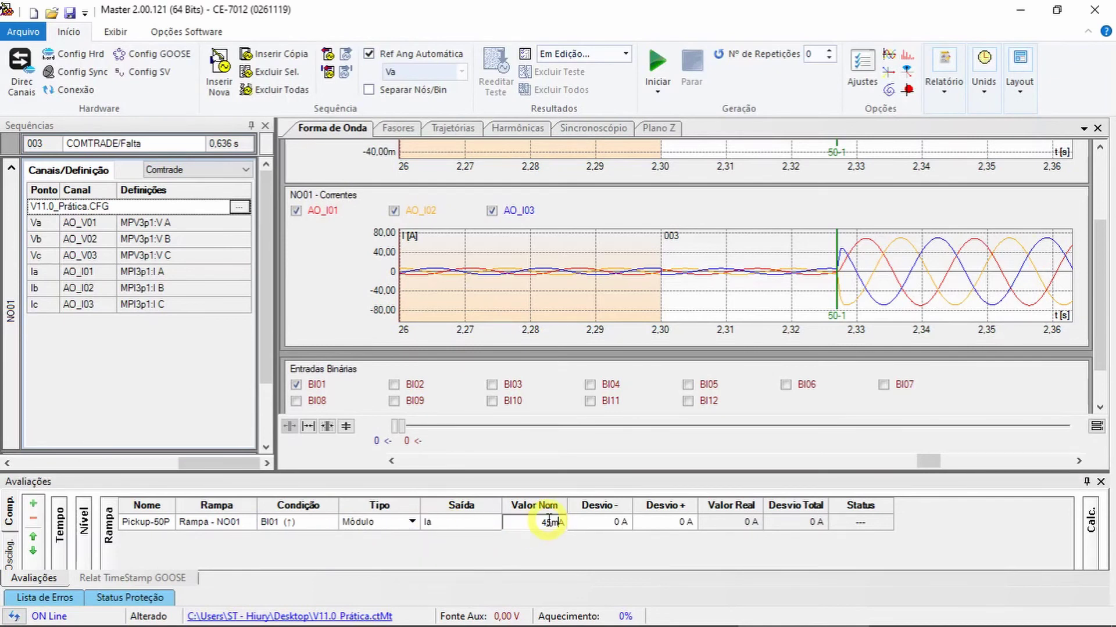
{"action": "key", "text": "Return"}
{"action": "left_click", "coordinate": [619, 524]}
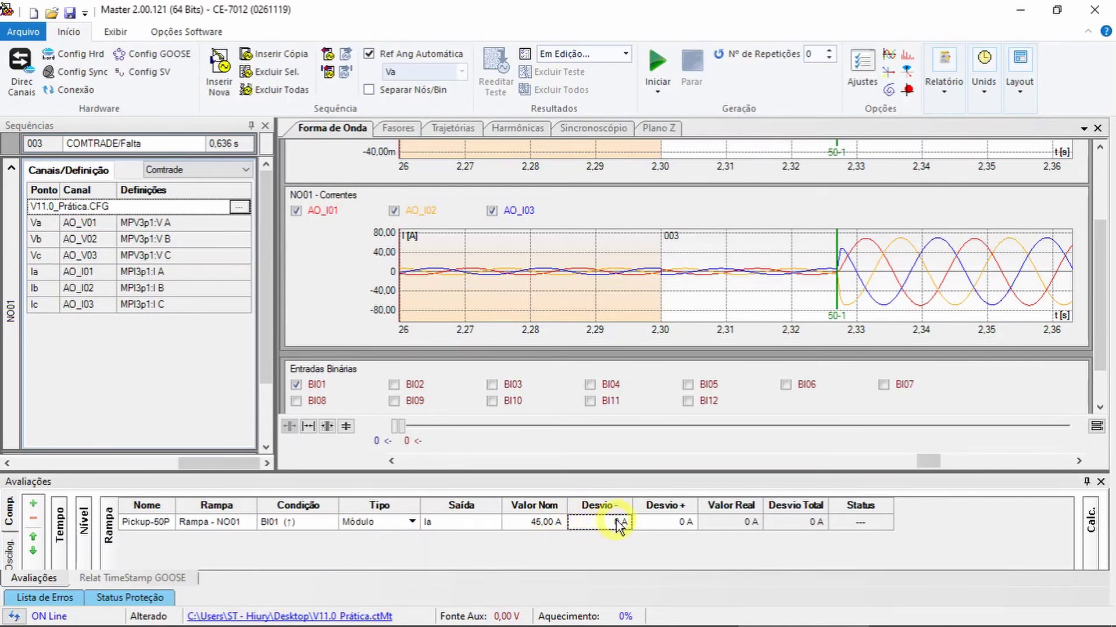
{"action": "type", "text": "100m"}
{"action": "key", "text": "Tab"}
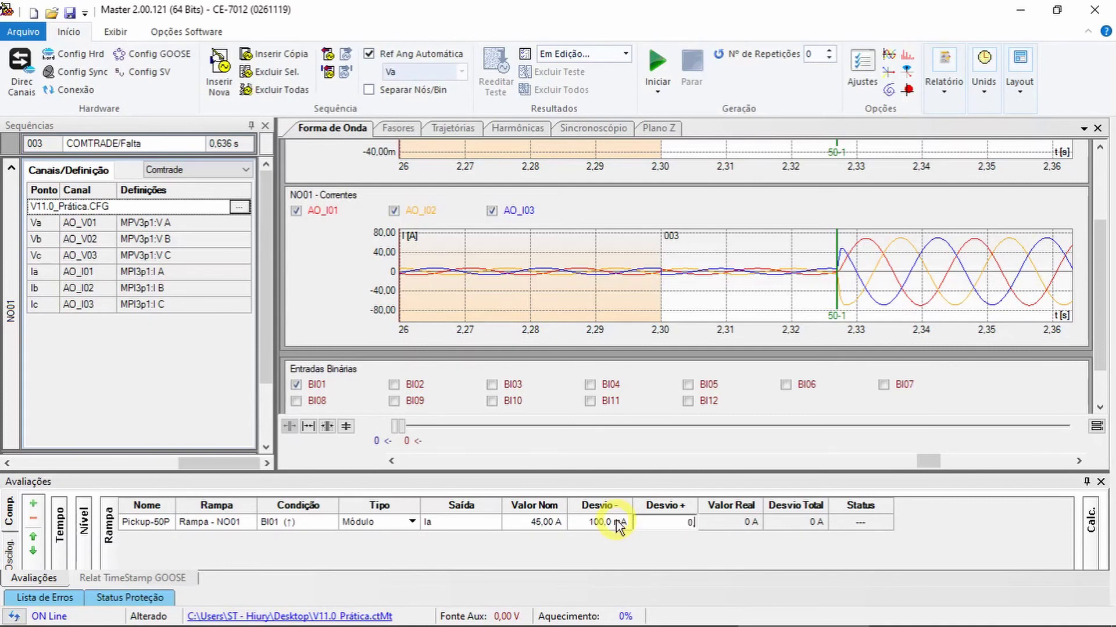
{"action": "type", "text": "100m"}
{"action": "key", "text": "Return"}
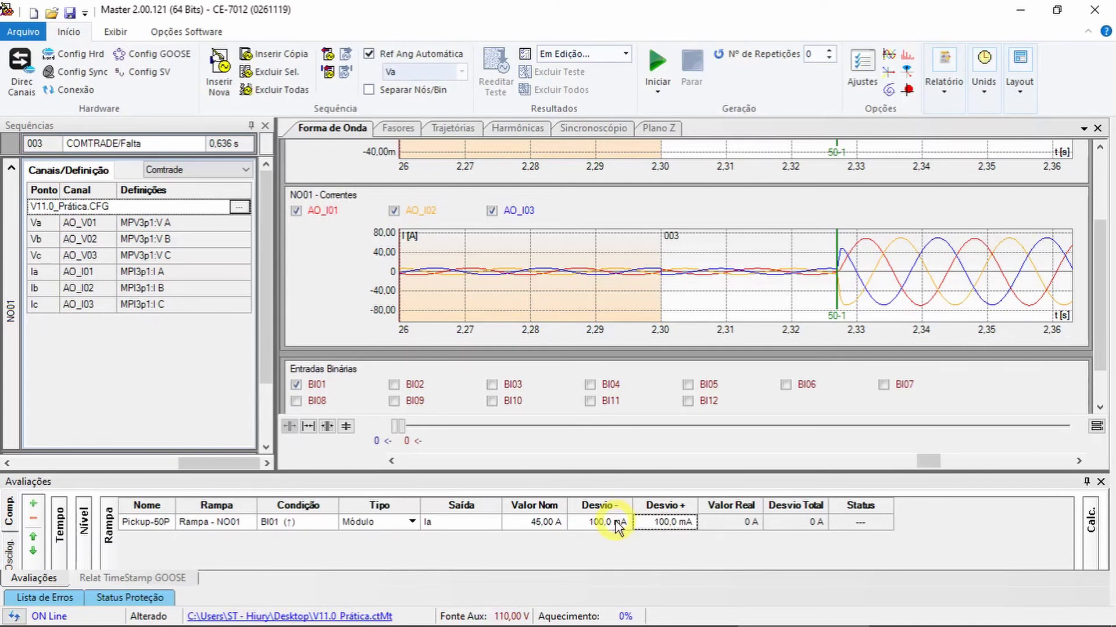
{"action": "key", "text": "Tab"}
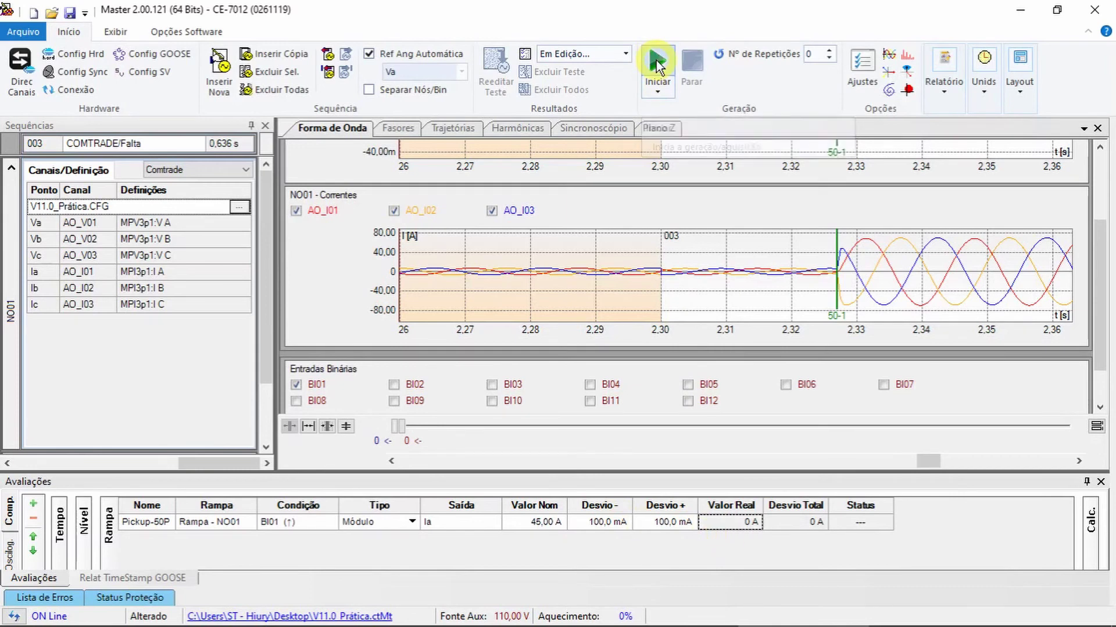
- Run the test generation and review the Trip-50P and Pickup-50P results and the BI01 binary input signal
{"action": "left_click", "coordinate": [657, 64]}
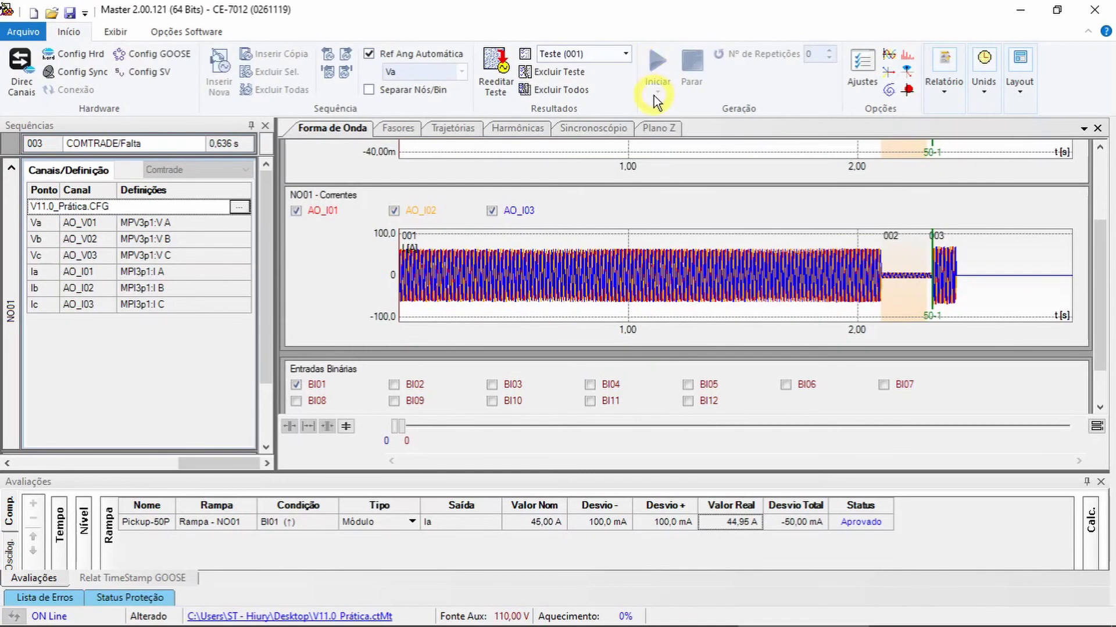
{"action": "left_click", "coordinate": [60, 533]}
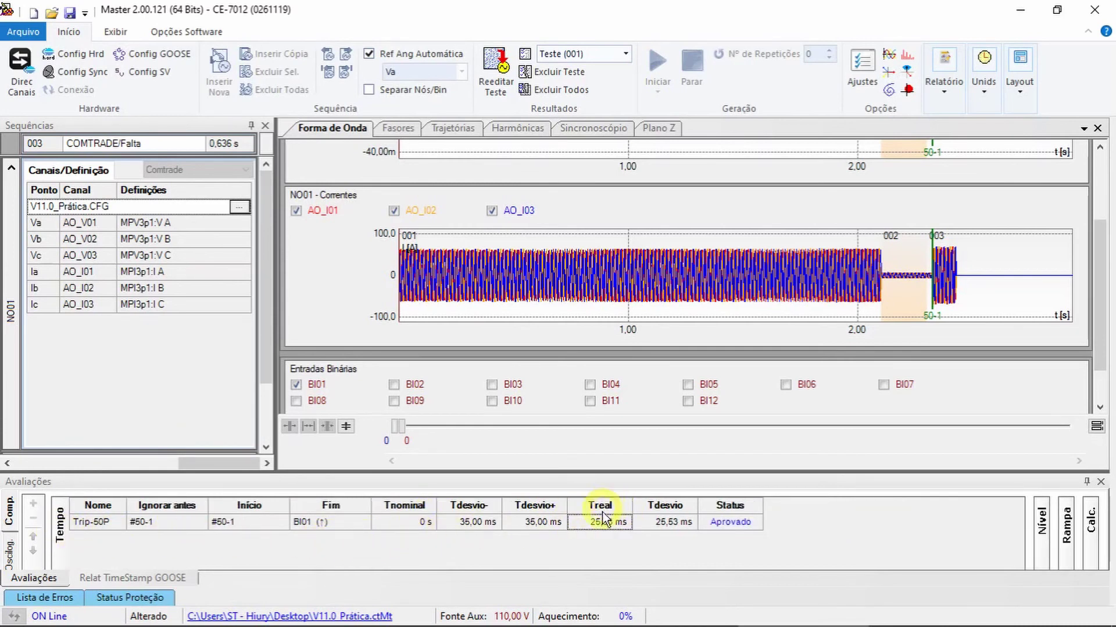
{"action": "left_click", "coordinate": [1068, 532]}
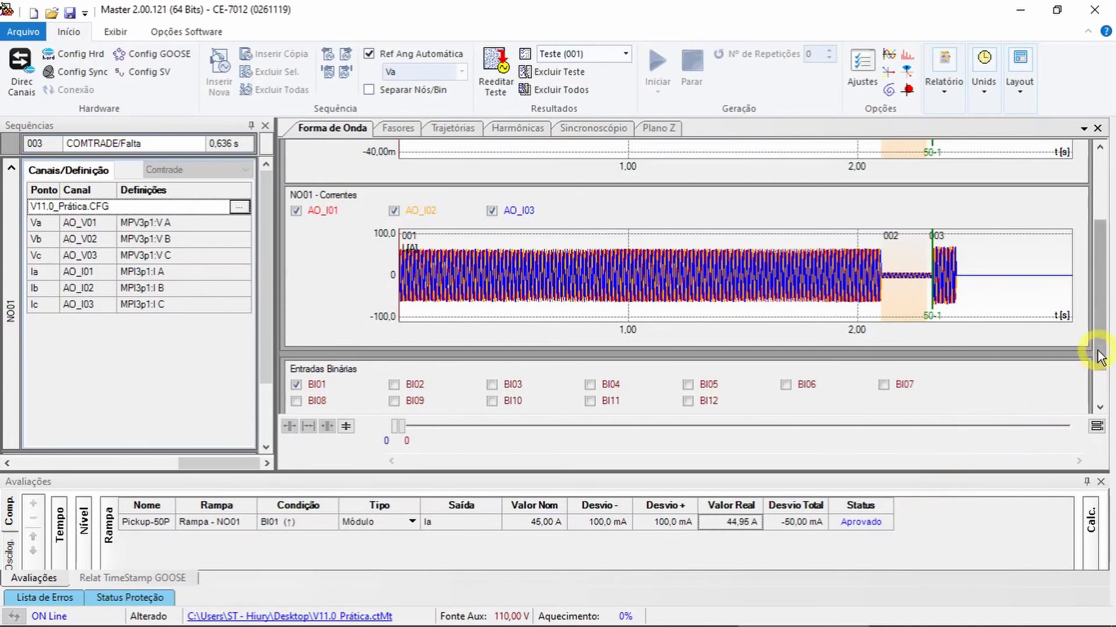
{"action": "left_click_drag", "start_coordinate": [1097, 352], "coordinate": [1099, 396]}
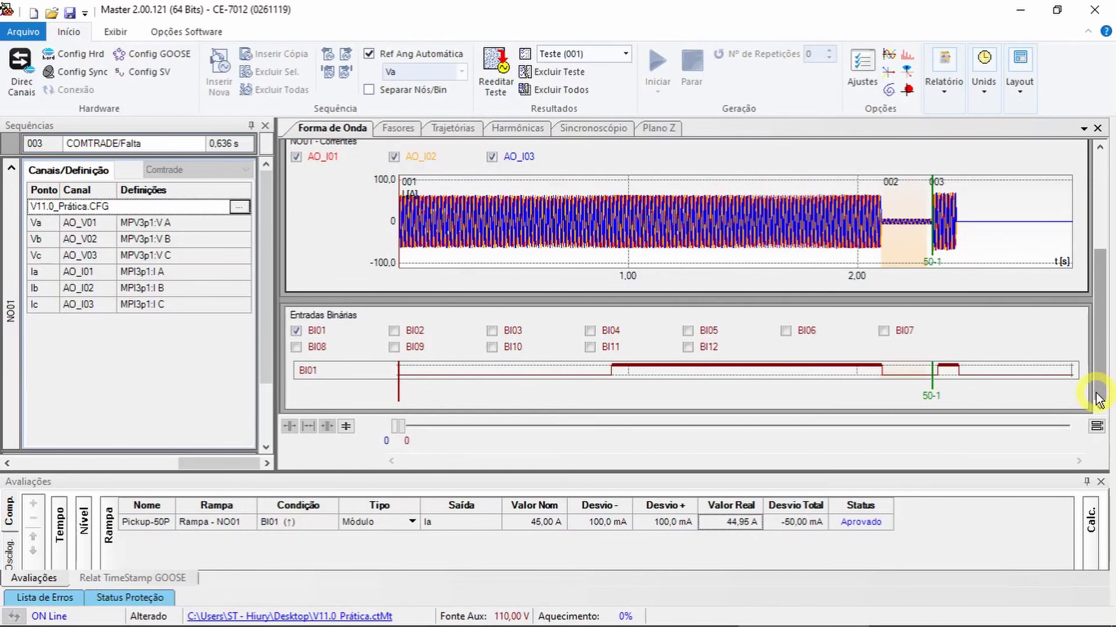
- Generate the test report in Português Pt-BR with all sections included
{"action": "left_click", "coordinate": [945, 71]}
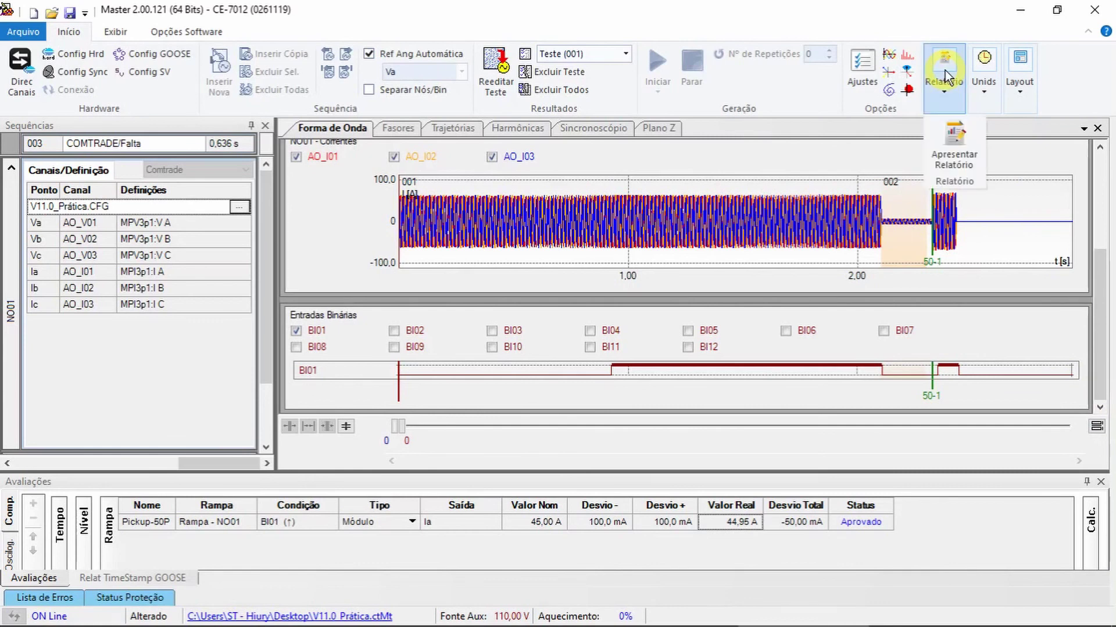
{"action": "left_click", "coordinate": [954, 143]}
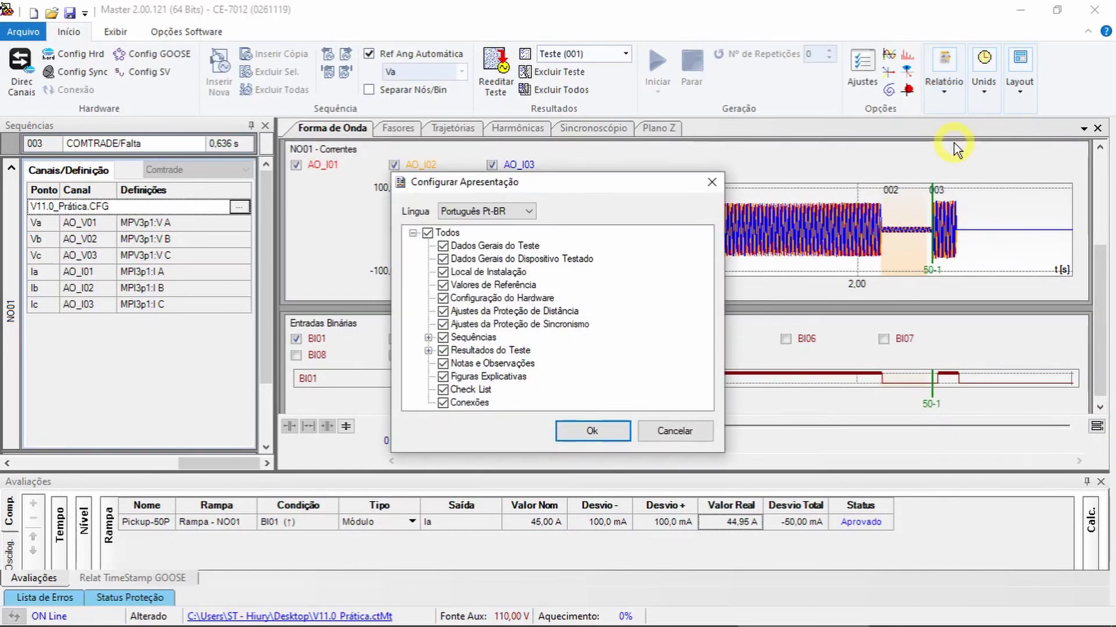
{"action": "left_click", "coordinate": [609, 431]}
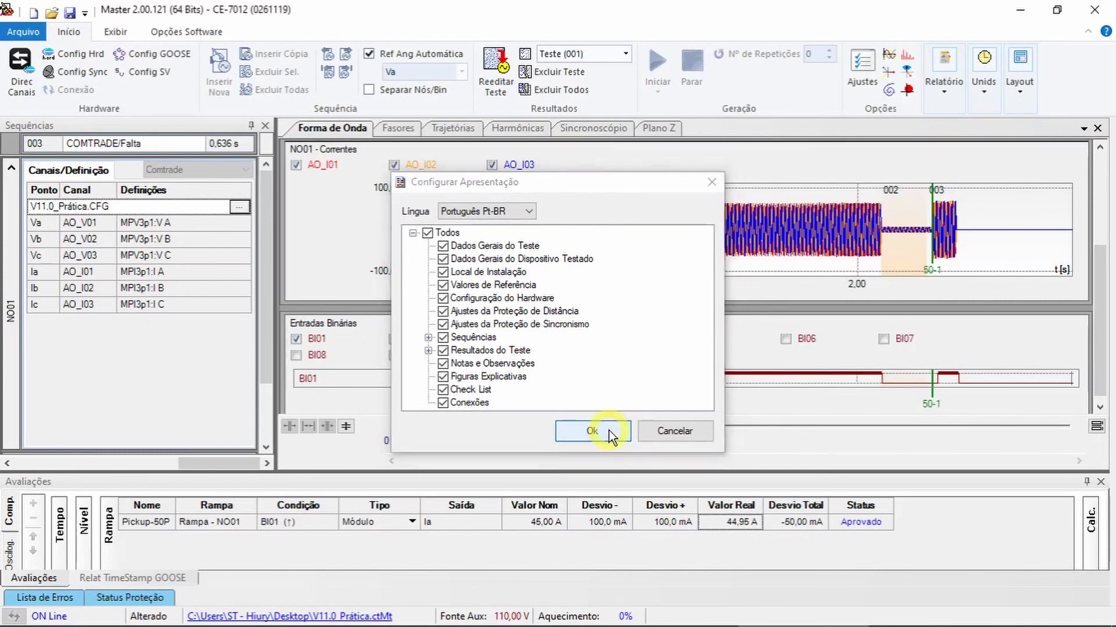